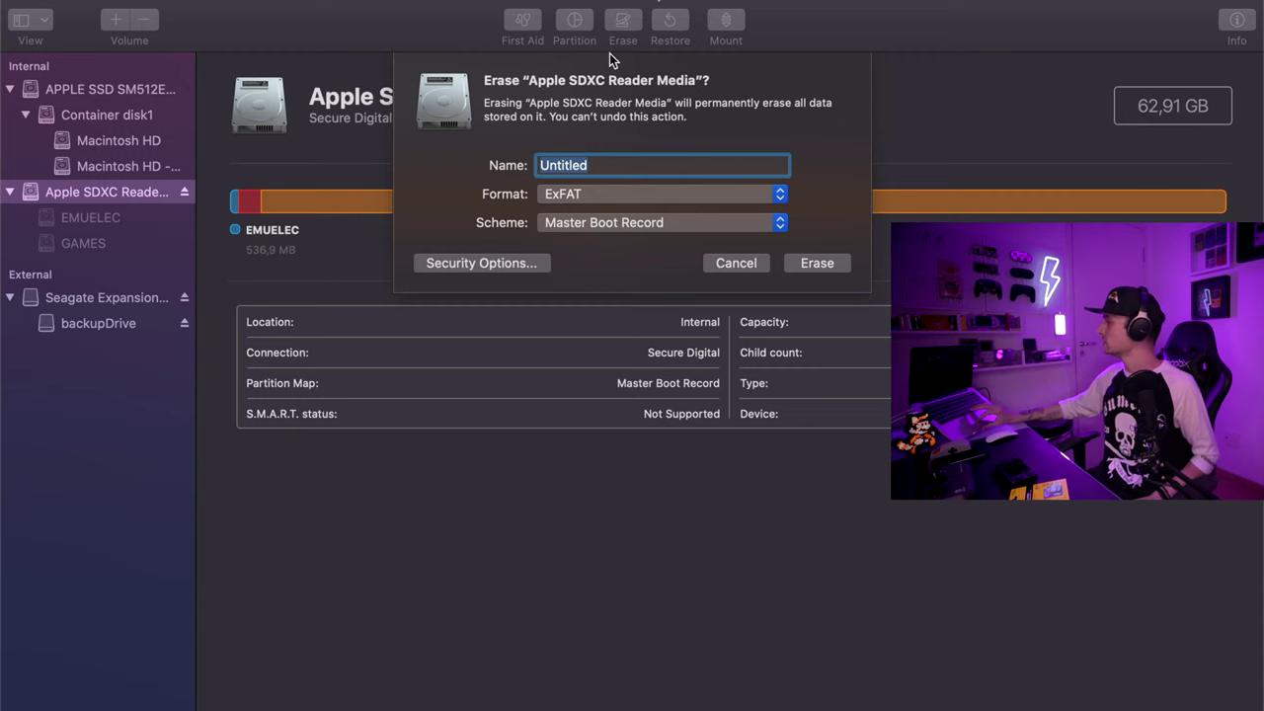
Step: Name the SD card volume 351elec, keep the fastest security setting, and start the erase
left_click(606, 163)
double_click(606, 163)
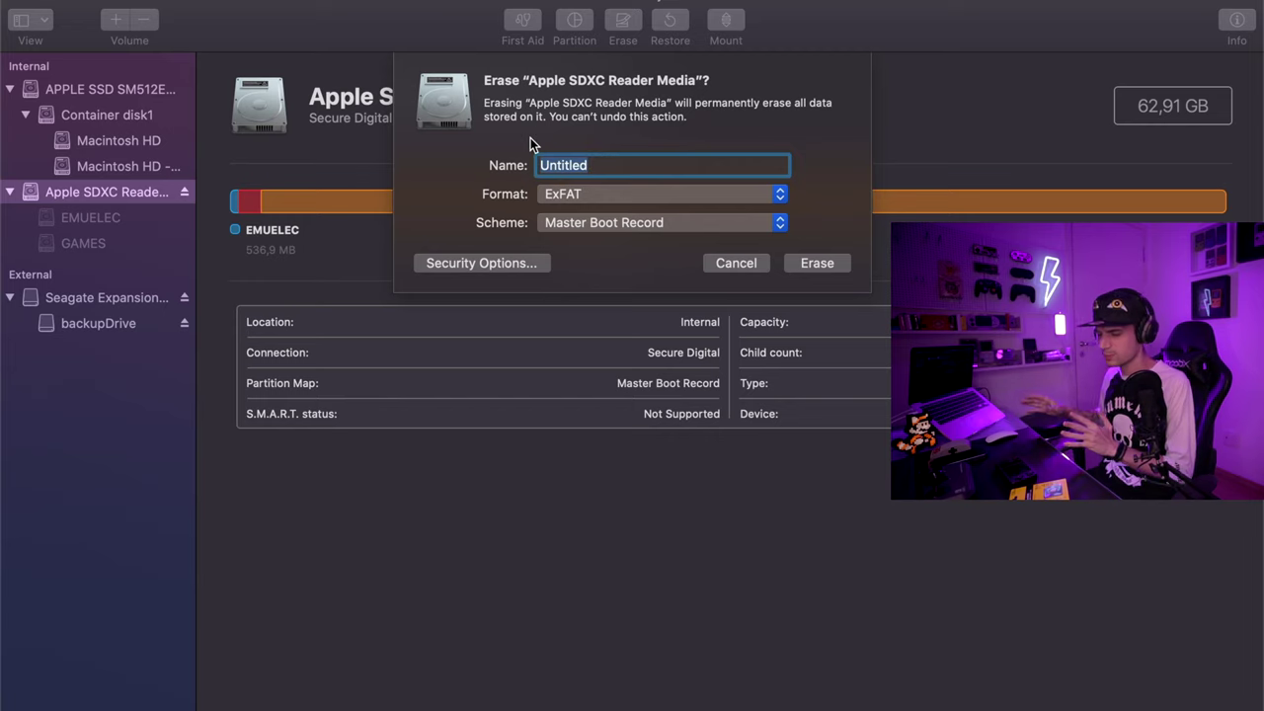
type("351elec")
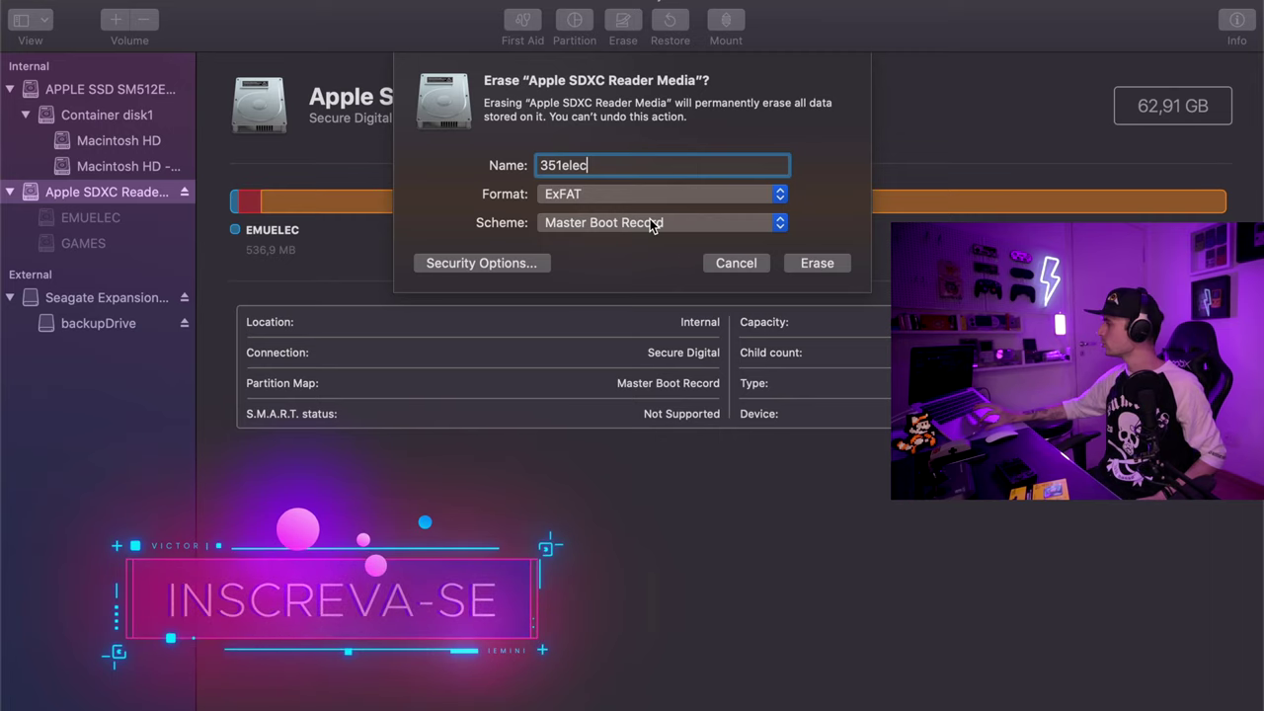
left_click(514, 264)
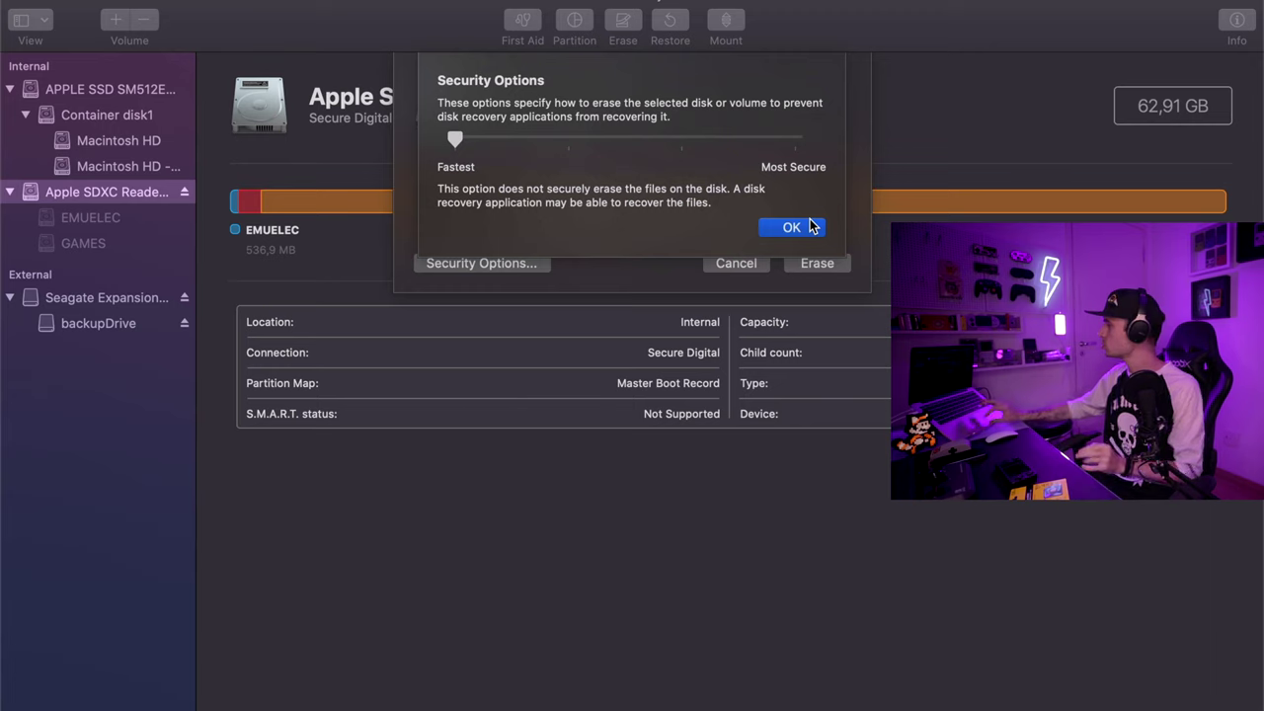
left_click(792, 227)
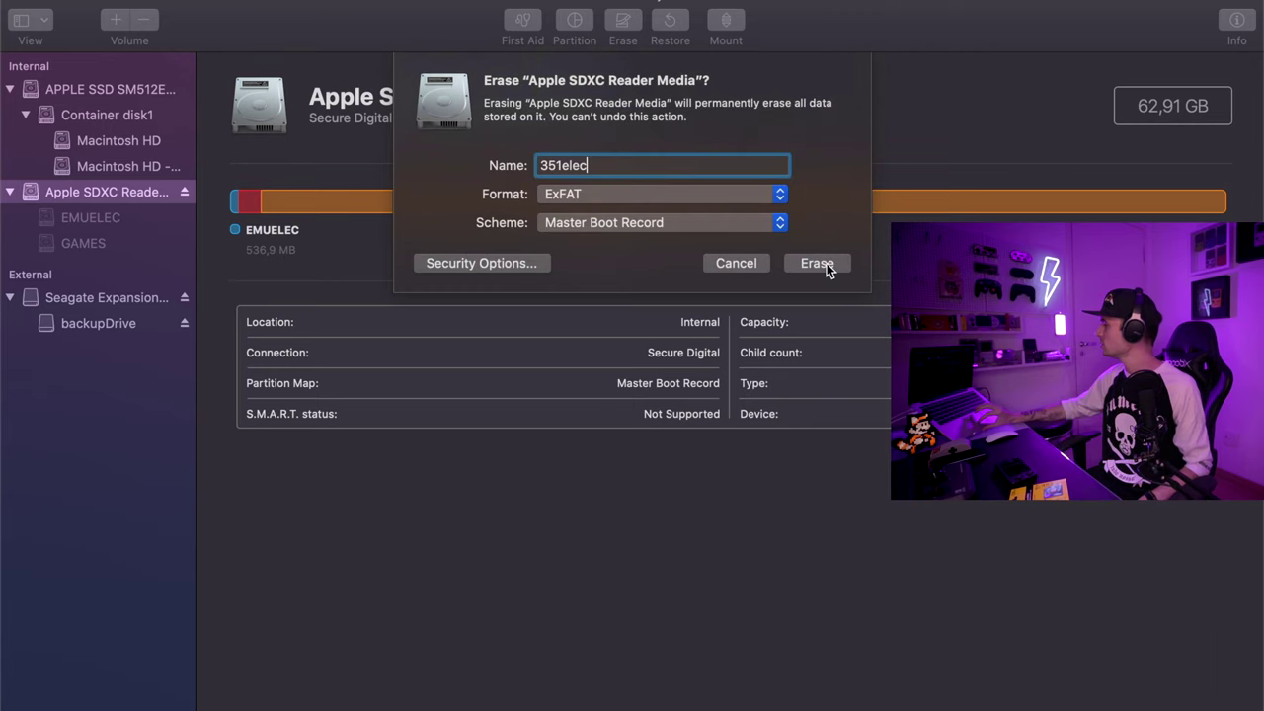
left_click(826, 264)
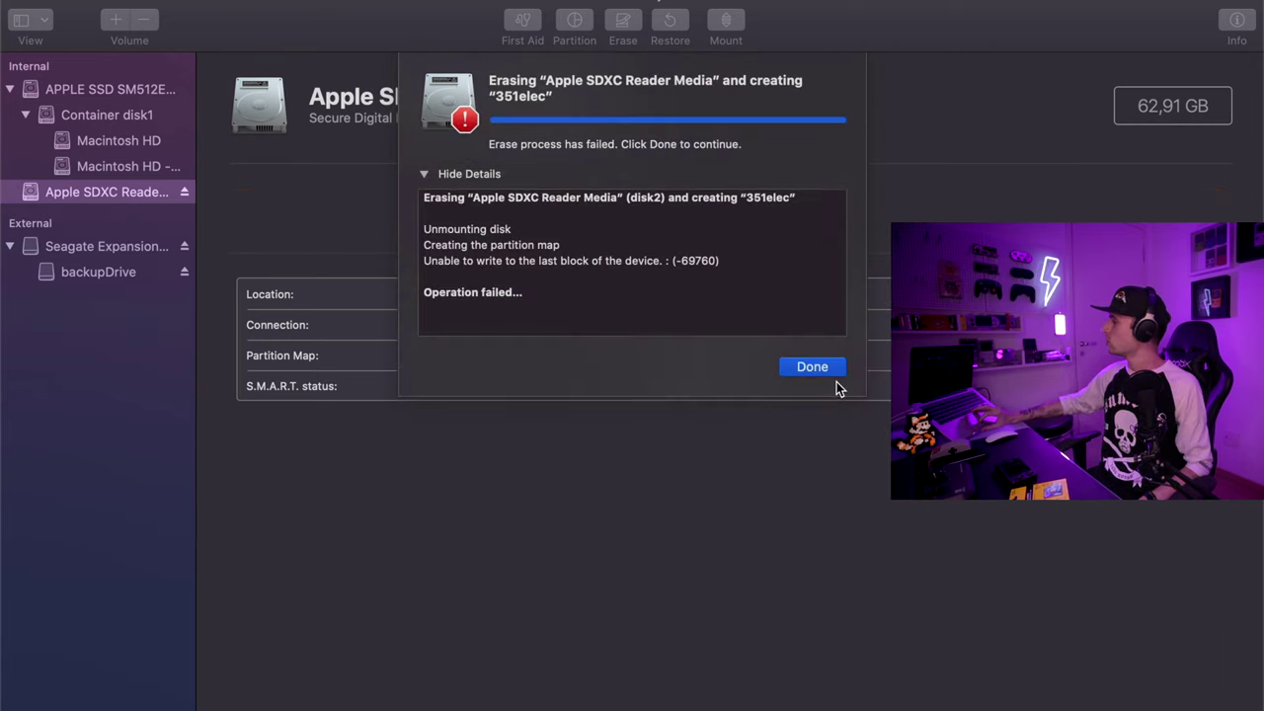
Step: Dismiss the error -69760 report, then erase disk2s1 as an ExFAT volume named 351elec
left_click(814, 365)
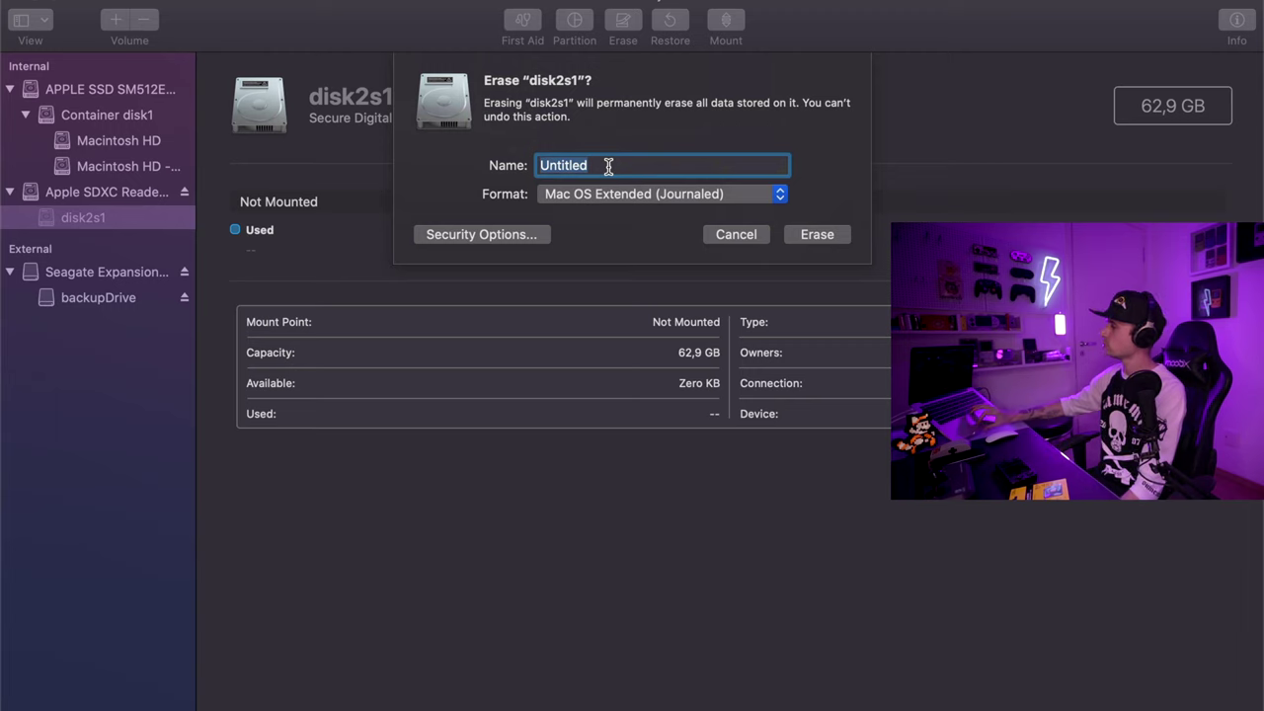
left_click(594, 193)
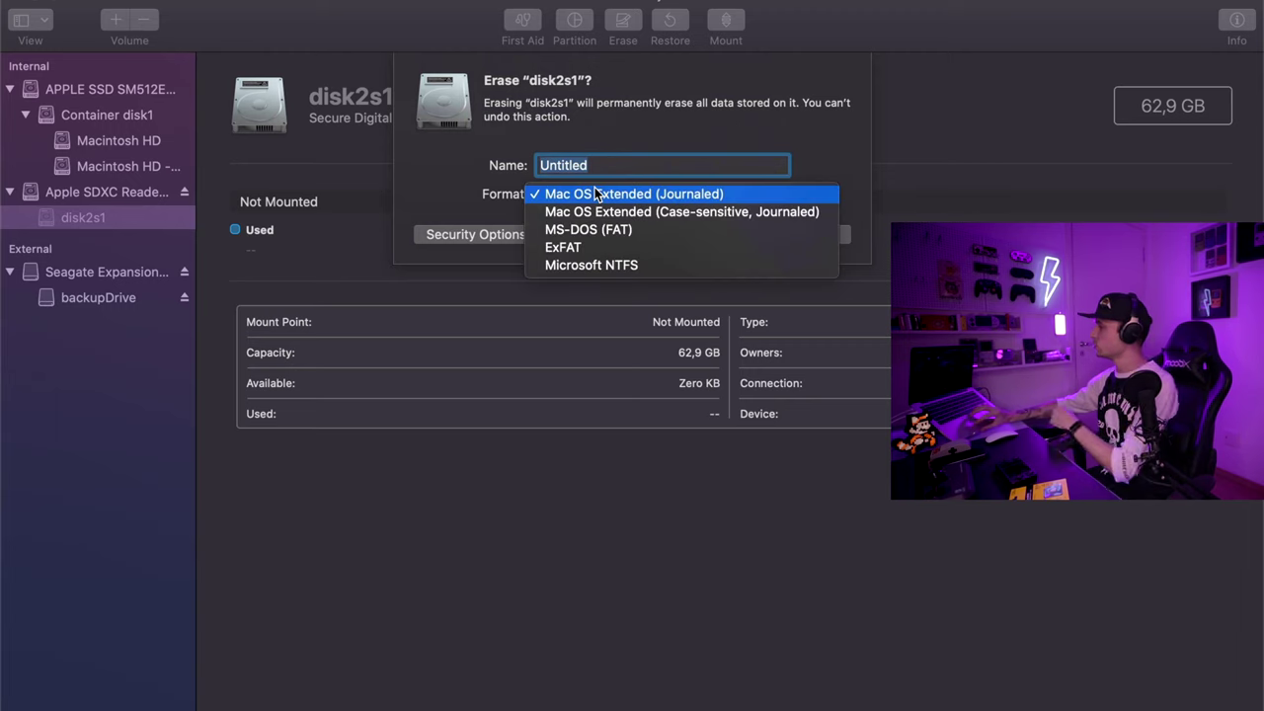
left_click(583, 253)
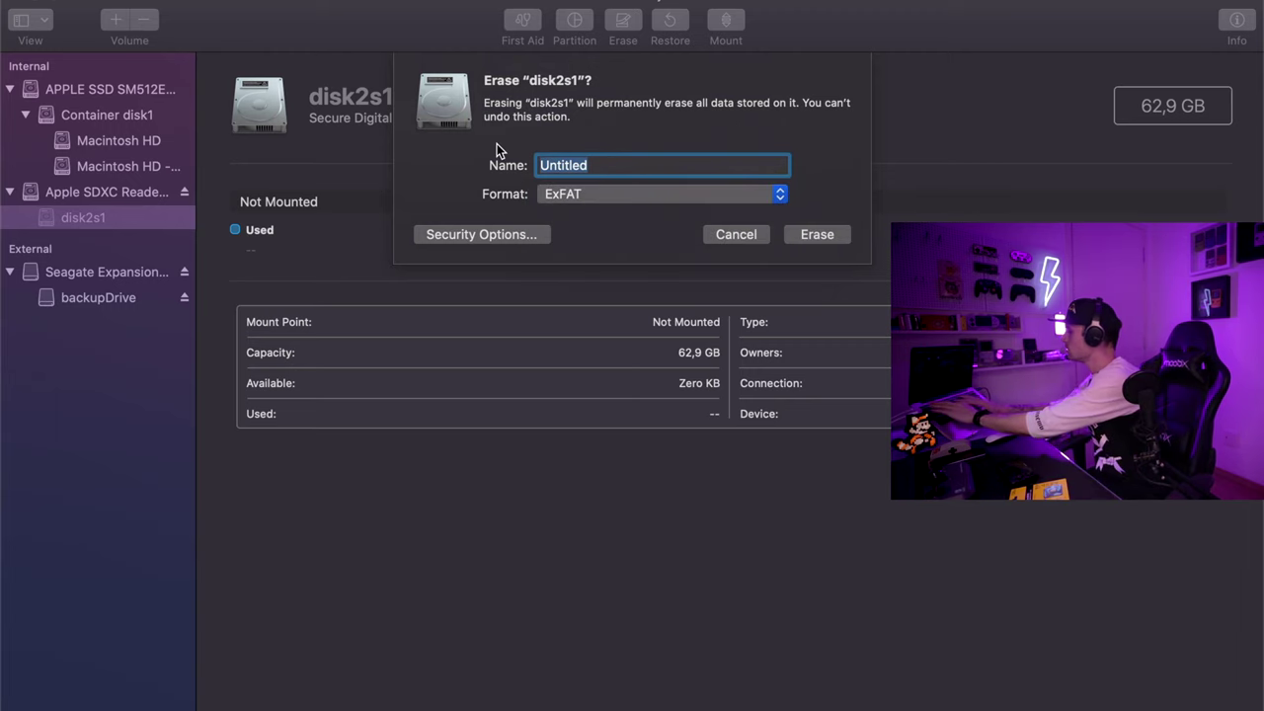
type("351elec")
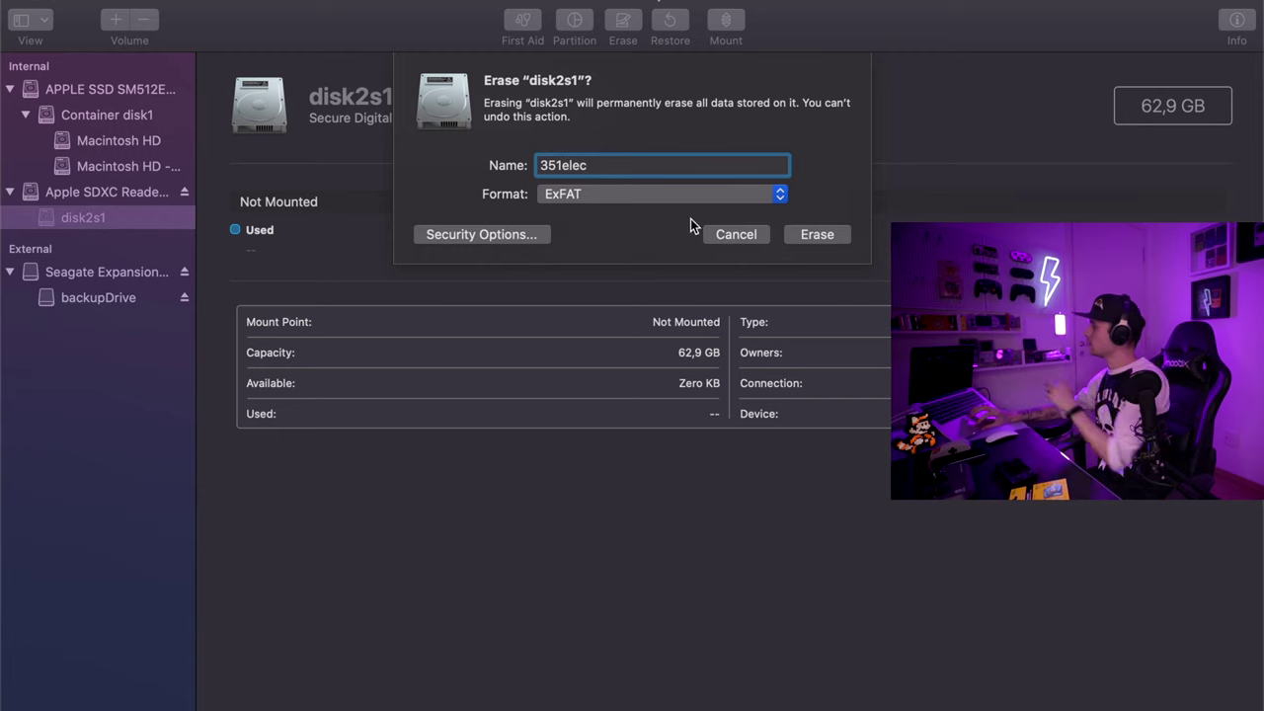
left_click(814, 234)
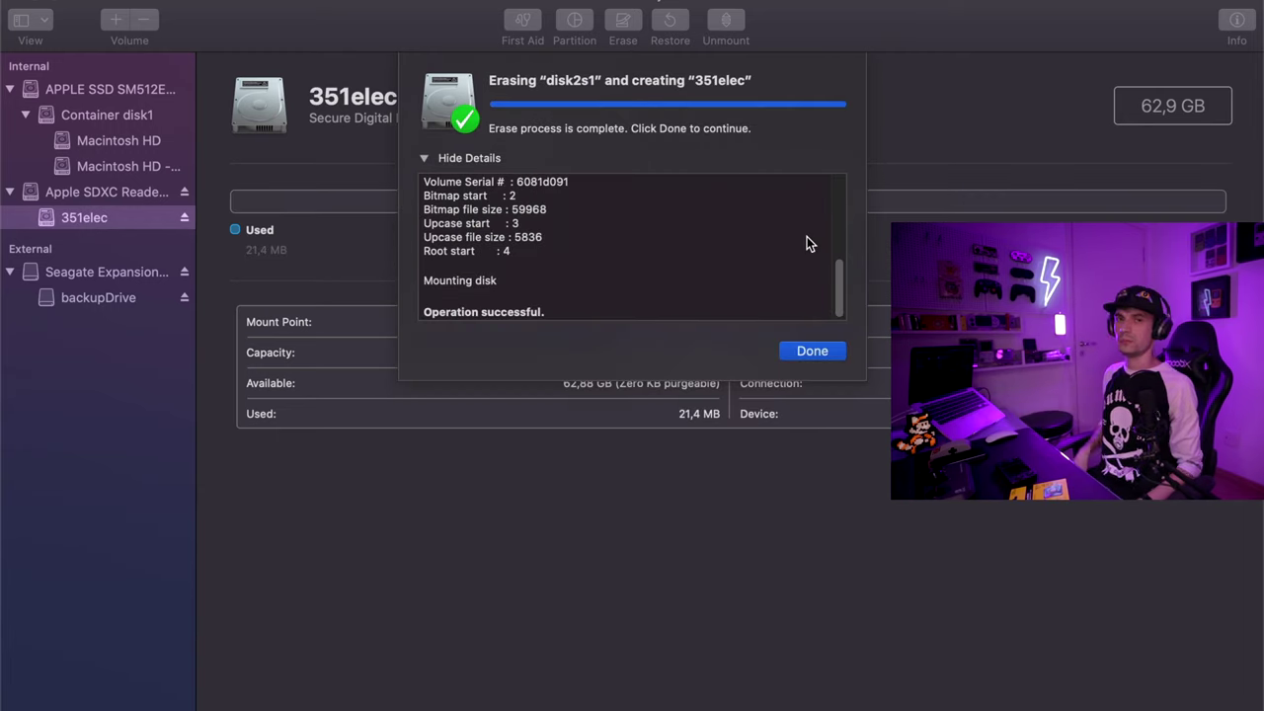
left_click(825, 353)
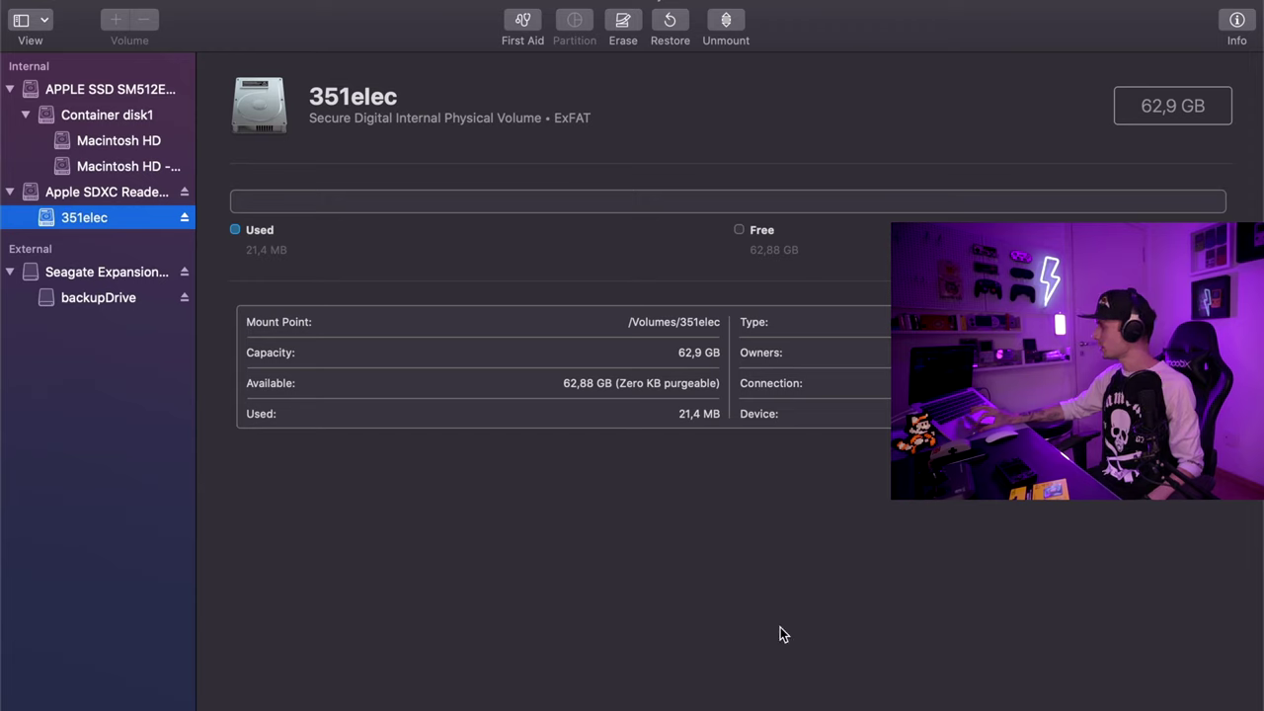
Step: Select the 351ELEC-RG351P.aarch64-2.0.img.gz archive in the RG351P folder
mouse_move(689, 703)
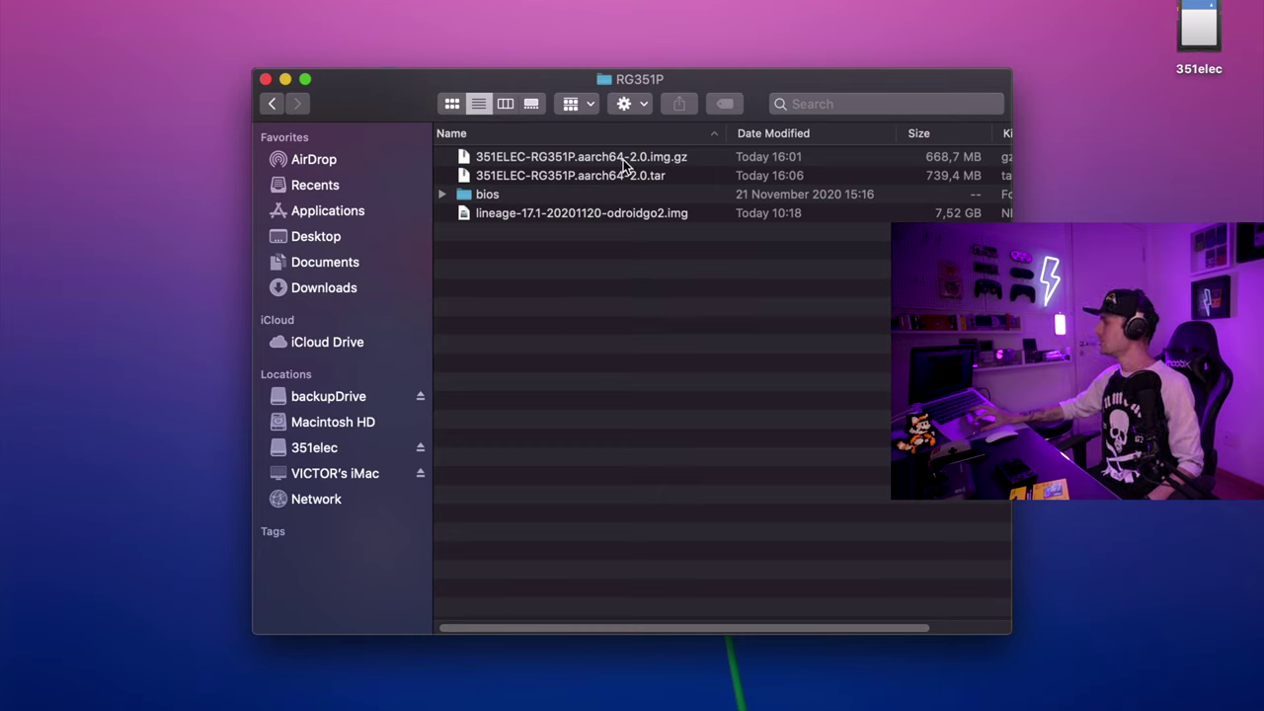
left_click(664, 159)
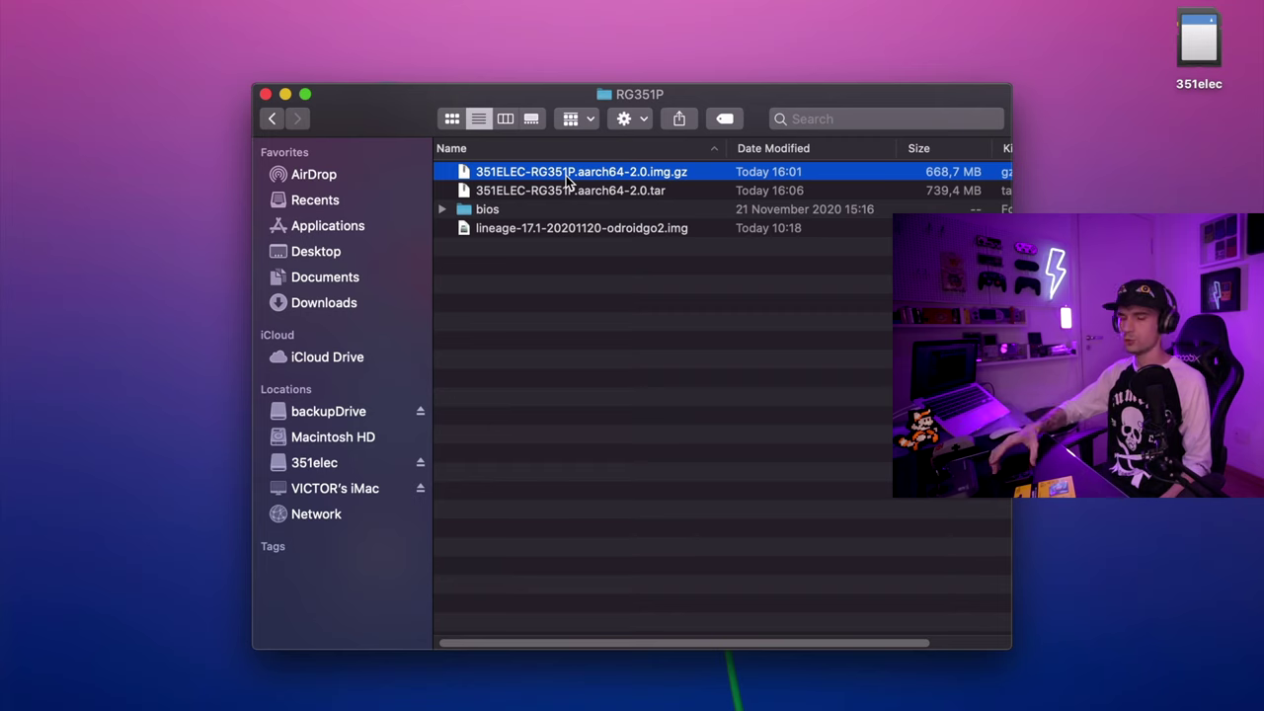
Step: Extract the .img.gz archive with Keka via Open With, producing the 1.13 GB .img file
right_click(567, 181)
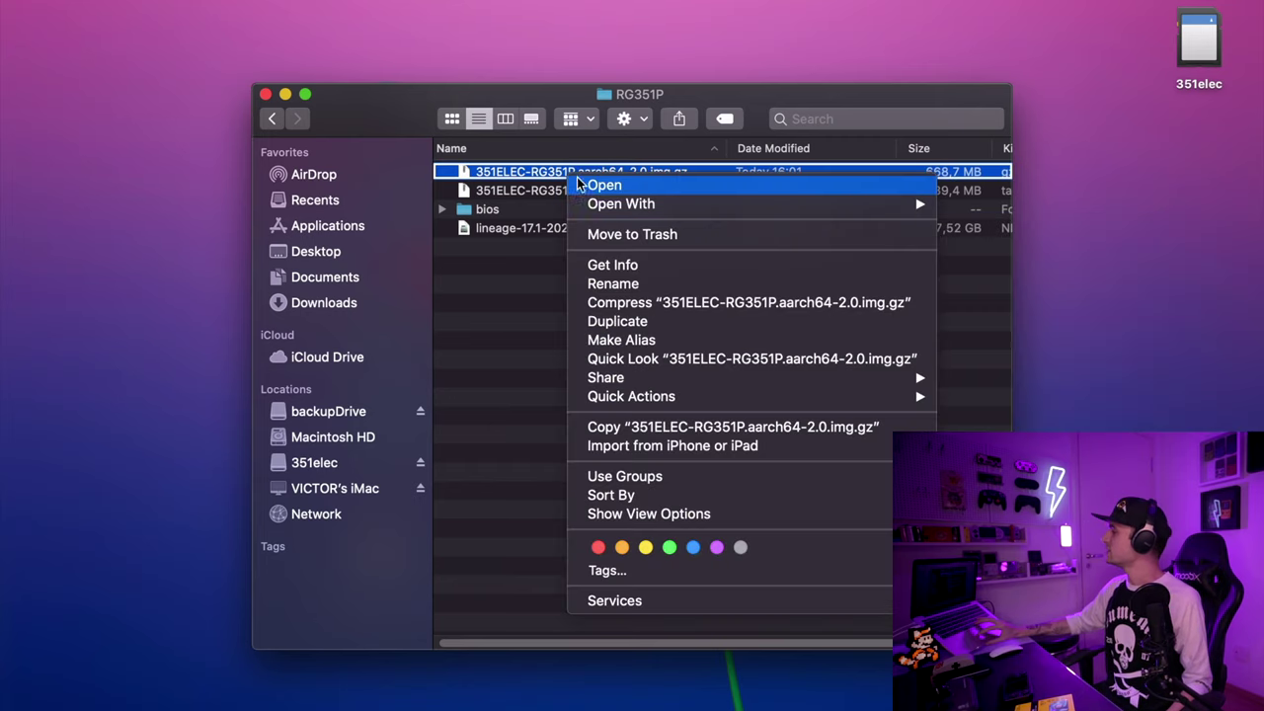
mouse_move(641, 207)
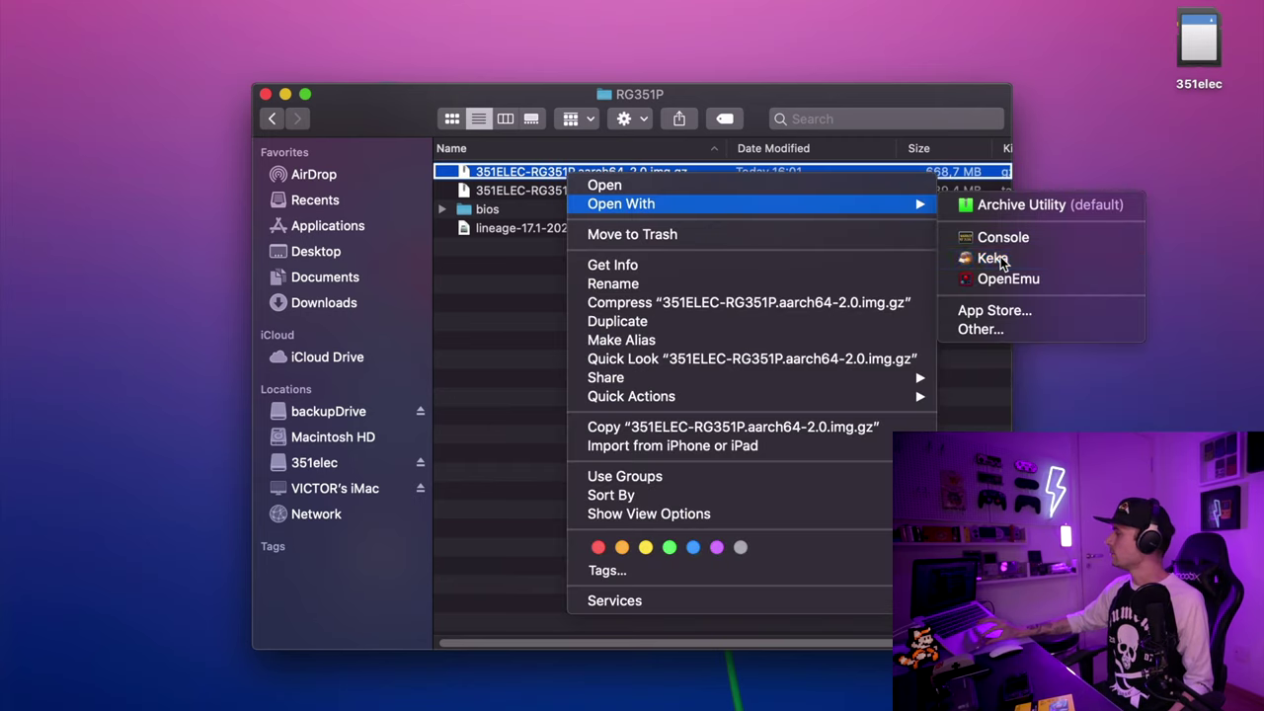
left_click(987, 258)
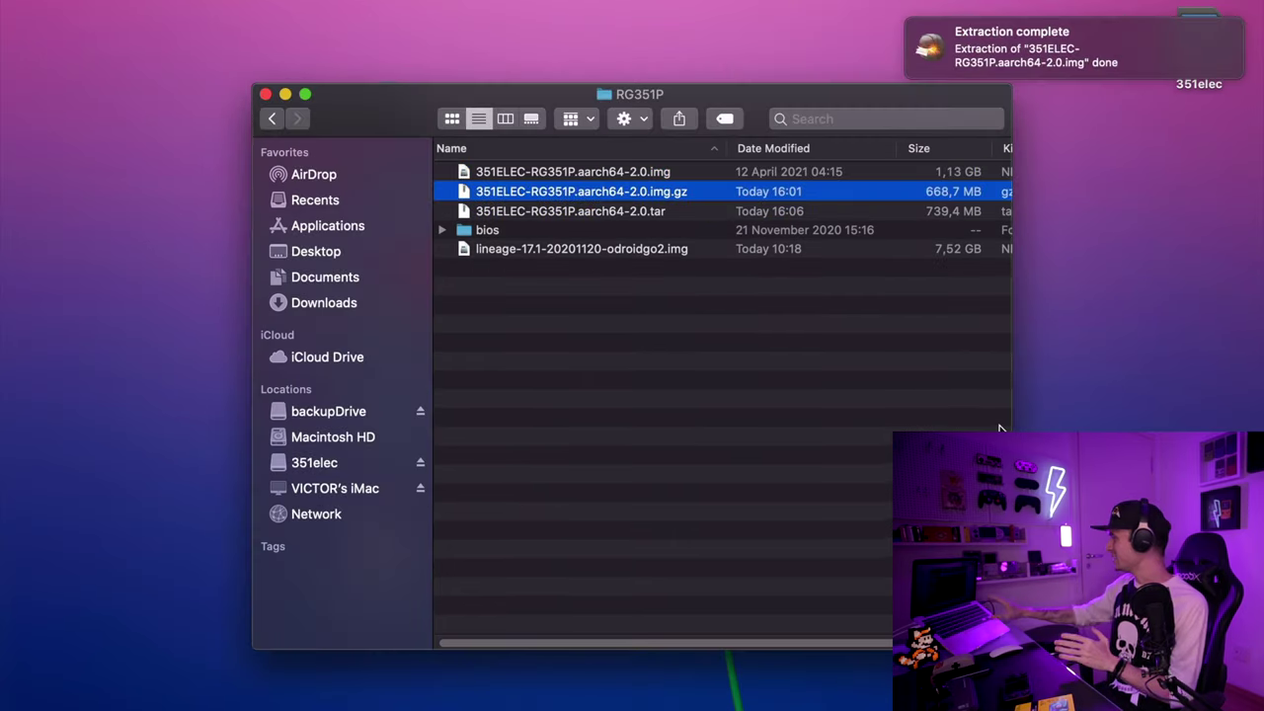
Step: Close the balenaEtcher download page in Chrome
mouse_move(361, 705)
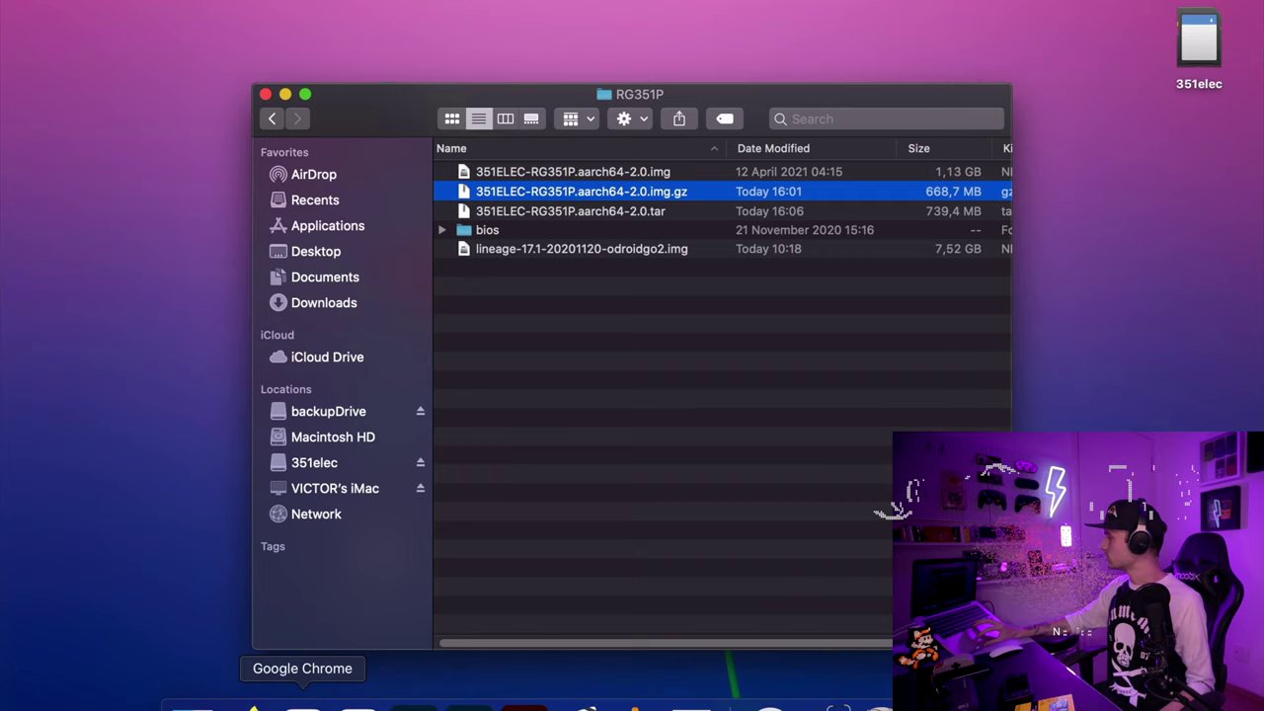
left_click(302, 705)
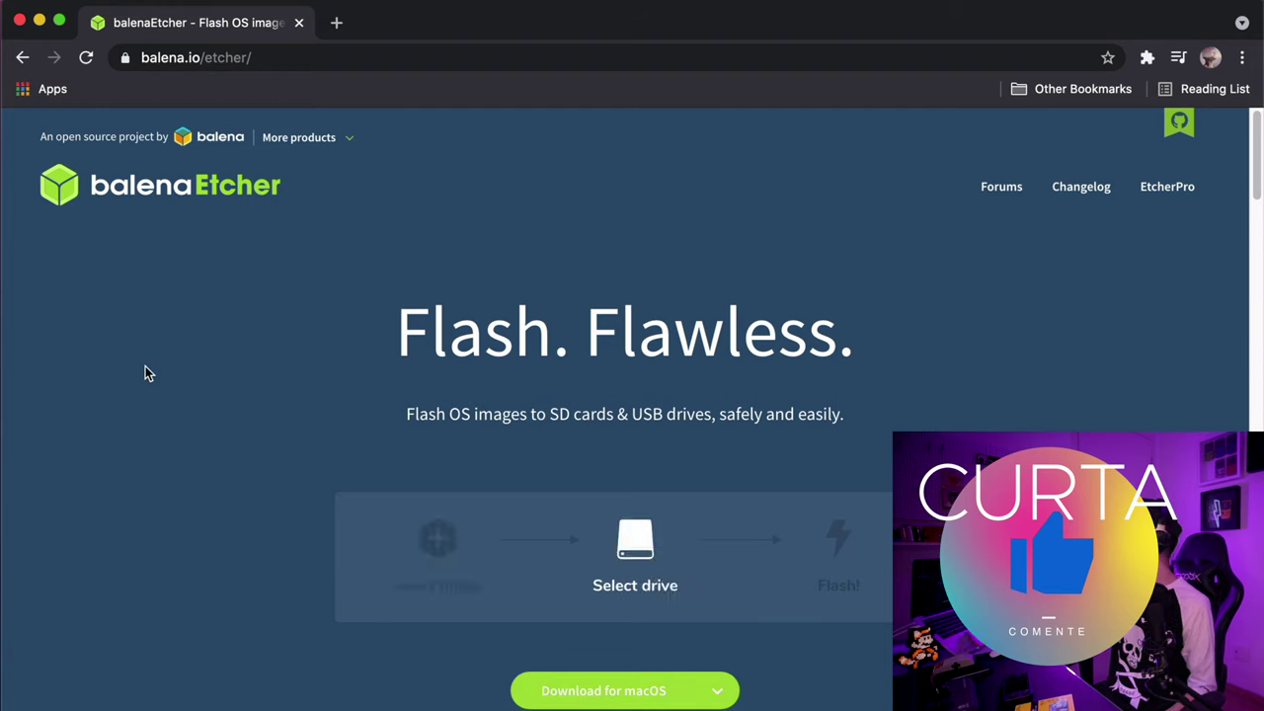
left_click(20, 19)
Step: Launch balenaEtcher through Spotlight search with 'bal'
key("super+space")
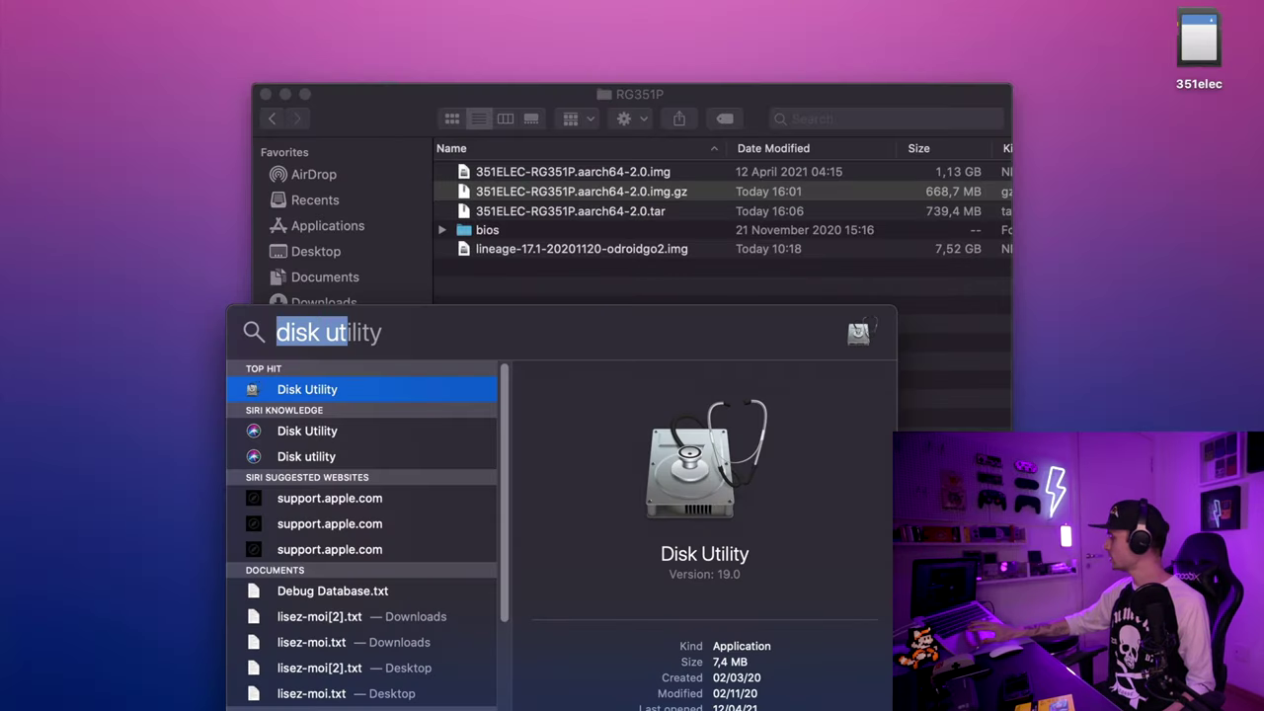
type("bal")
key("Return")
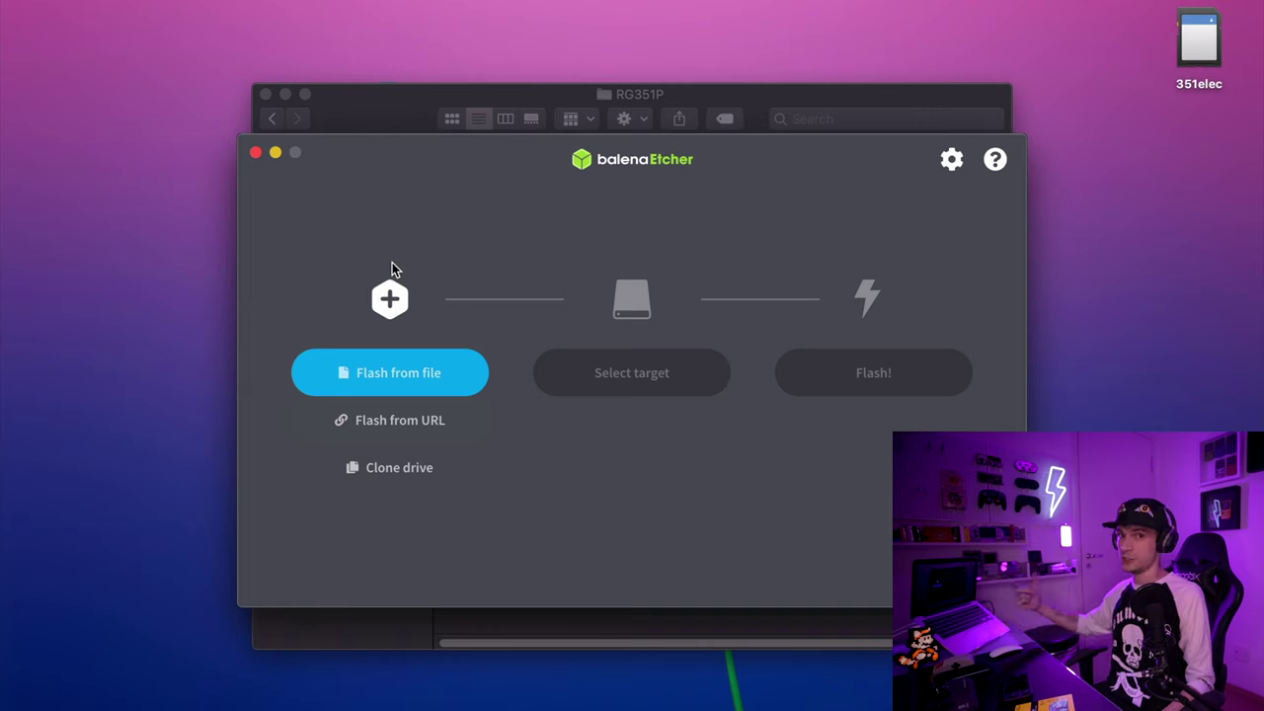
Step: Drag the 351ELEC .img into Etcher and choose the 62.9 GB Apple SDXC Reader Media target
left_click(373, 119)
left_click_drag(373, 117, 675, 92)
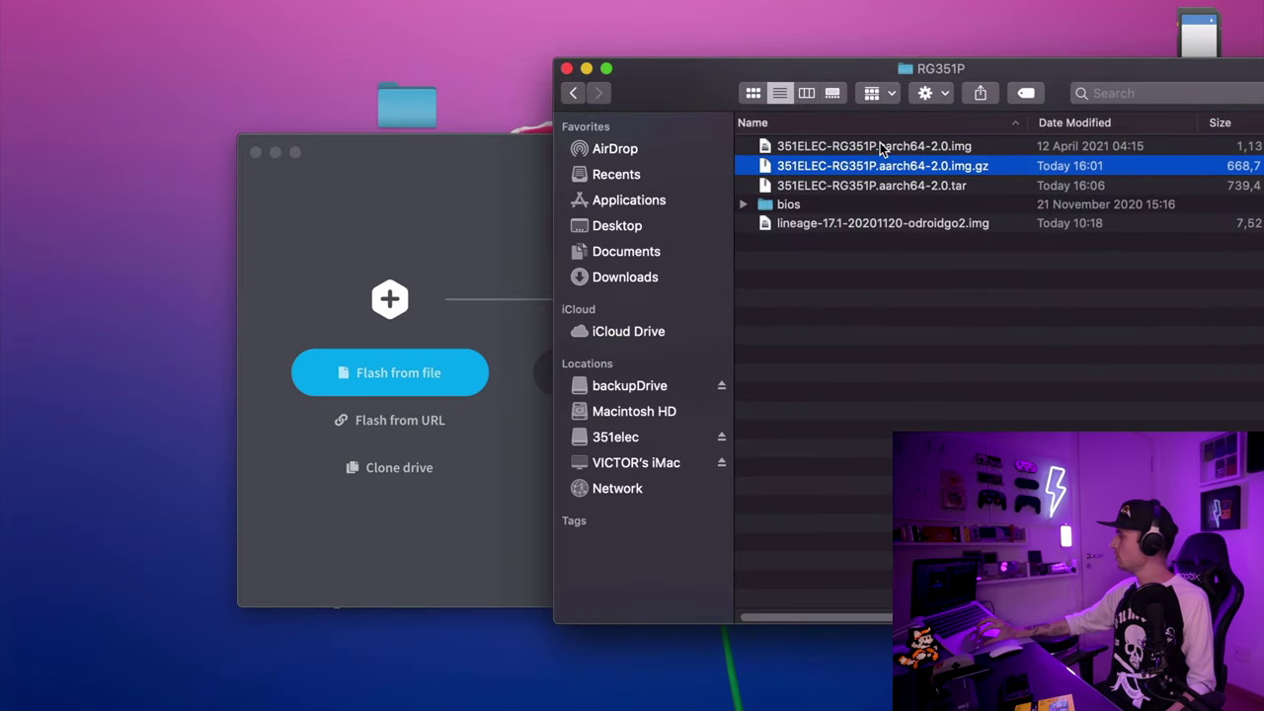
left_click(878, 146)
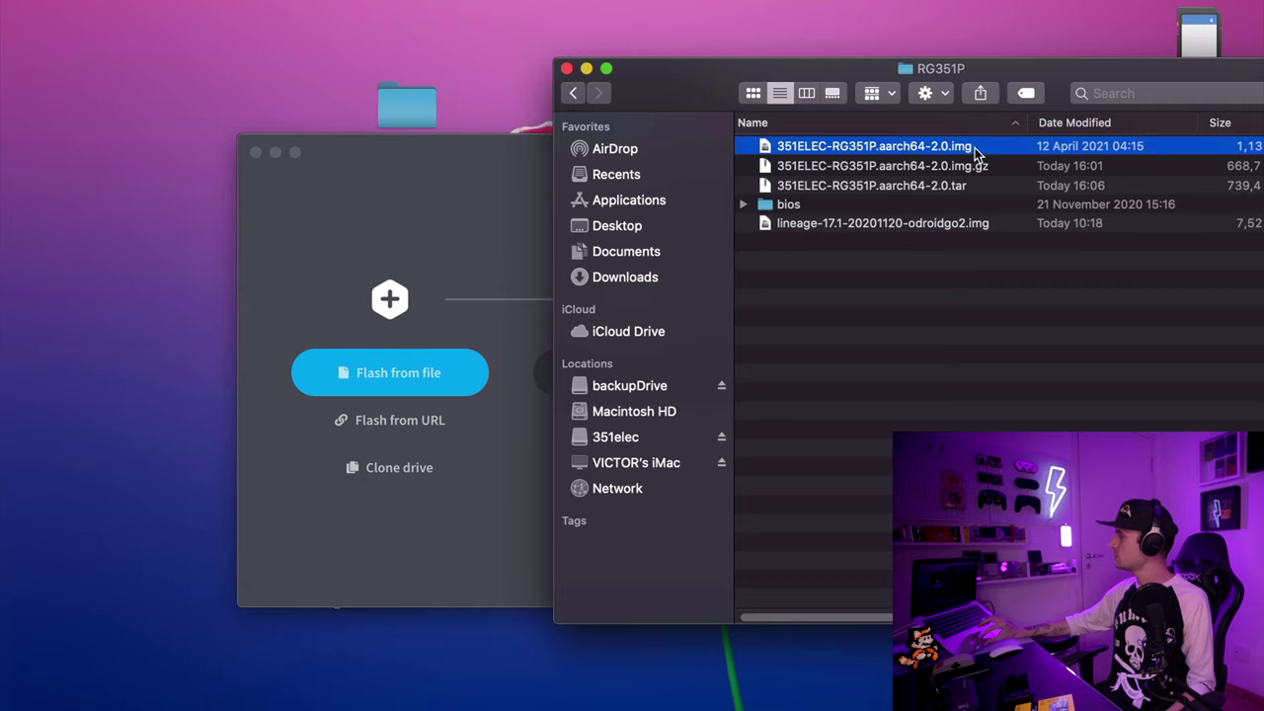
left_click_drag(948, 148, 389, 335)
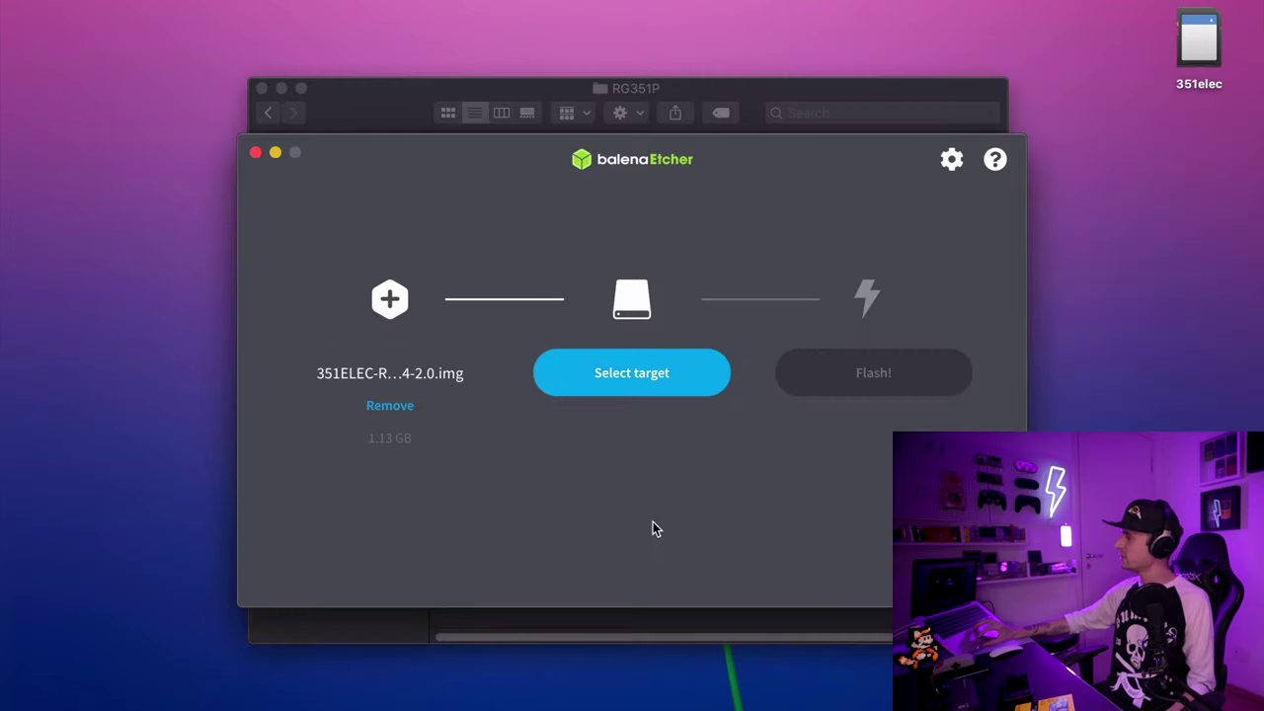
left_click(599, 382)
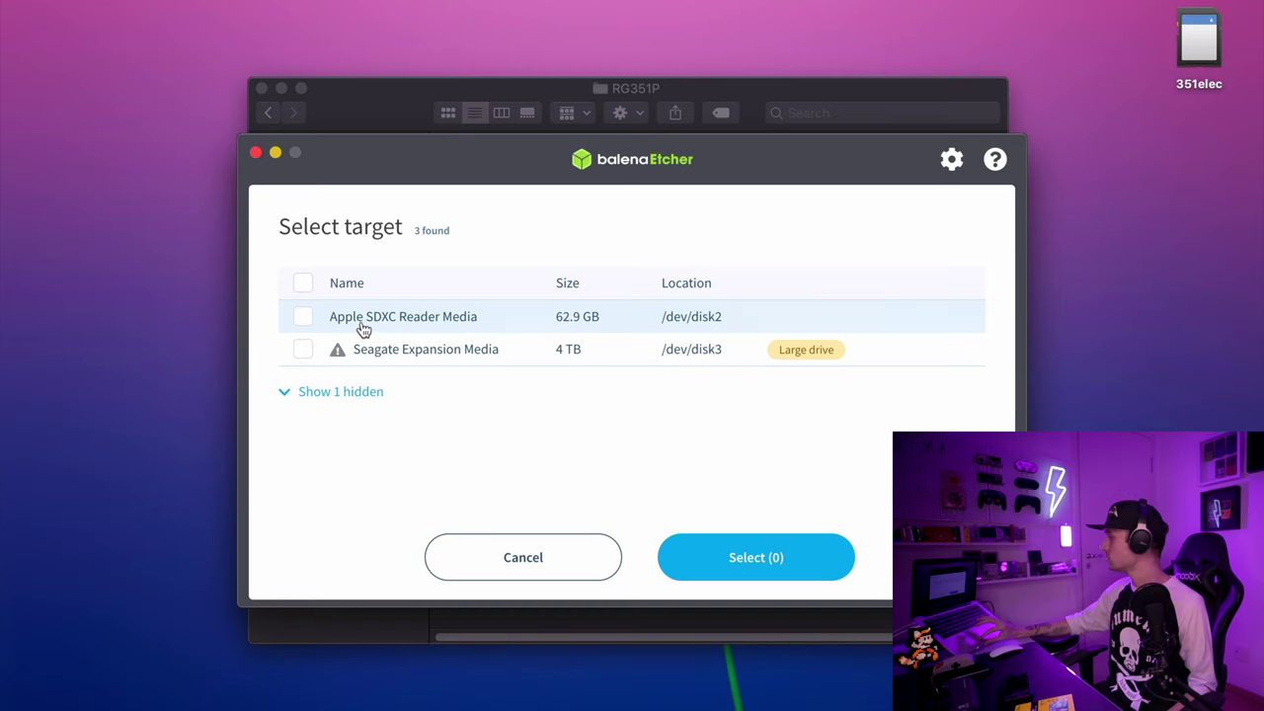
left_click(760, 557)
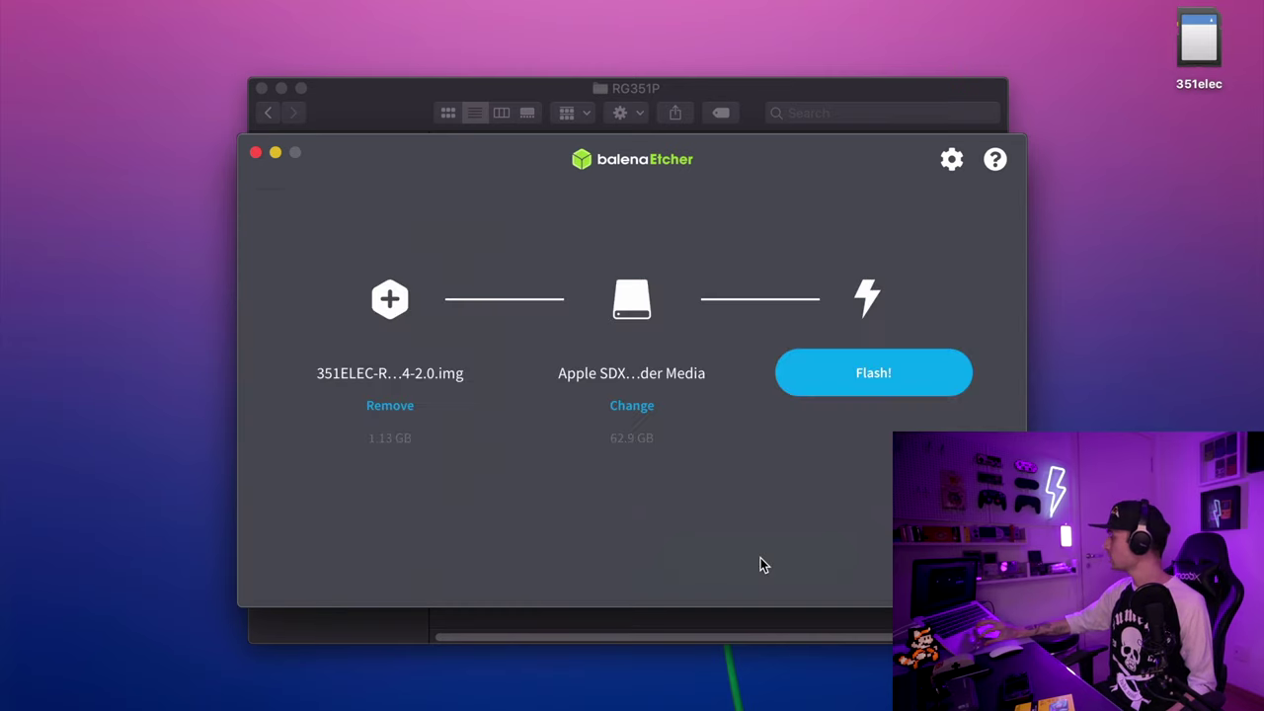
Step: Start flashing and authorize it with the admin password
left_click(888, 385)
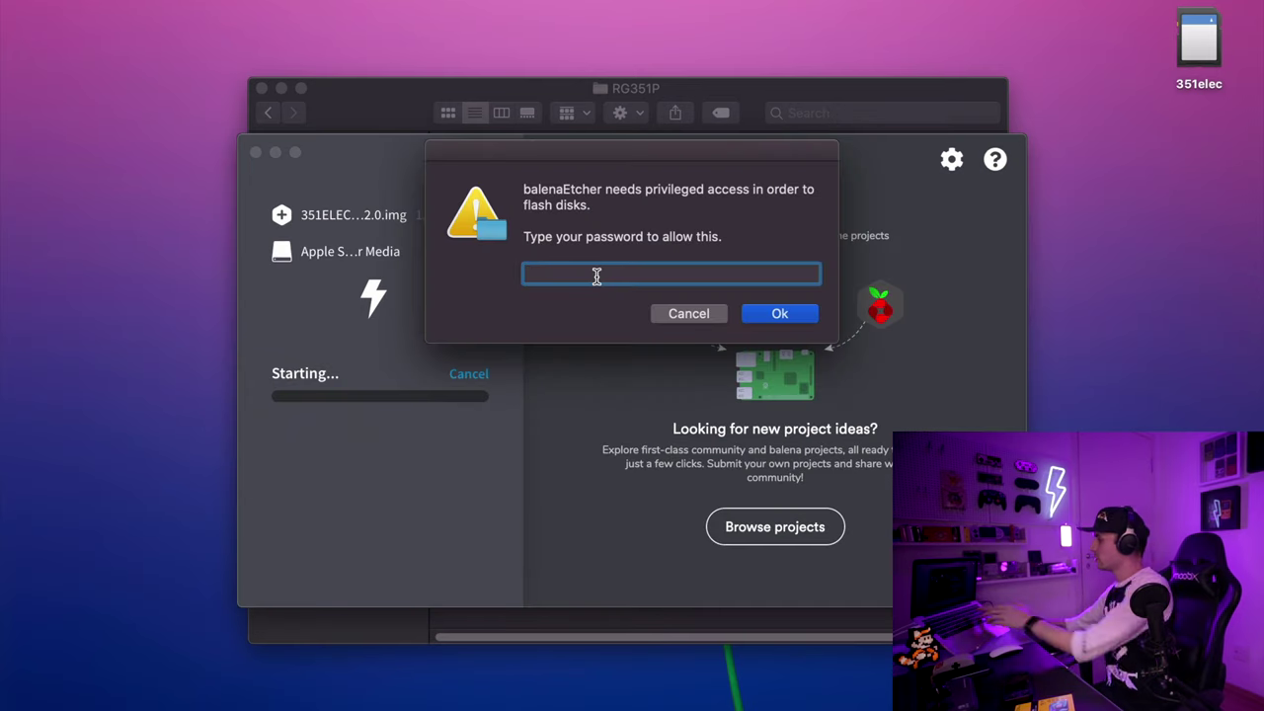
key("Return")
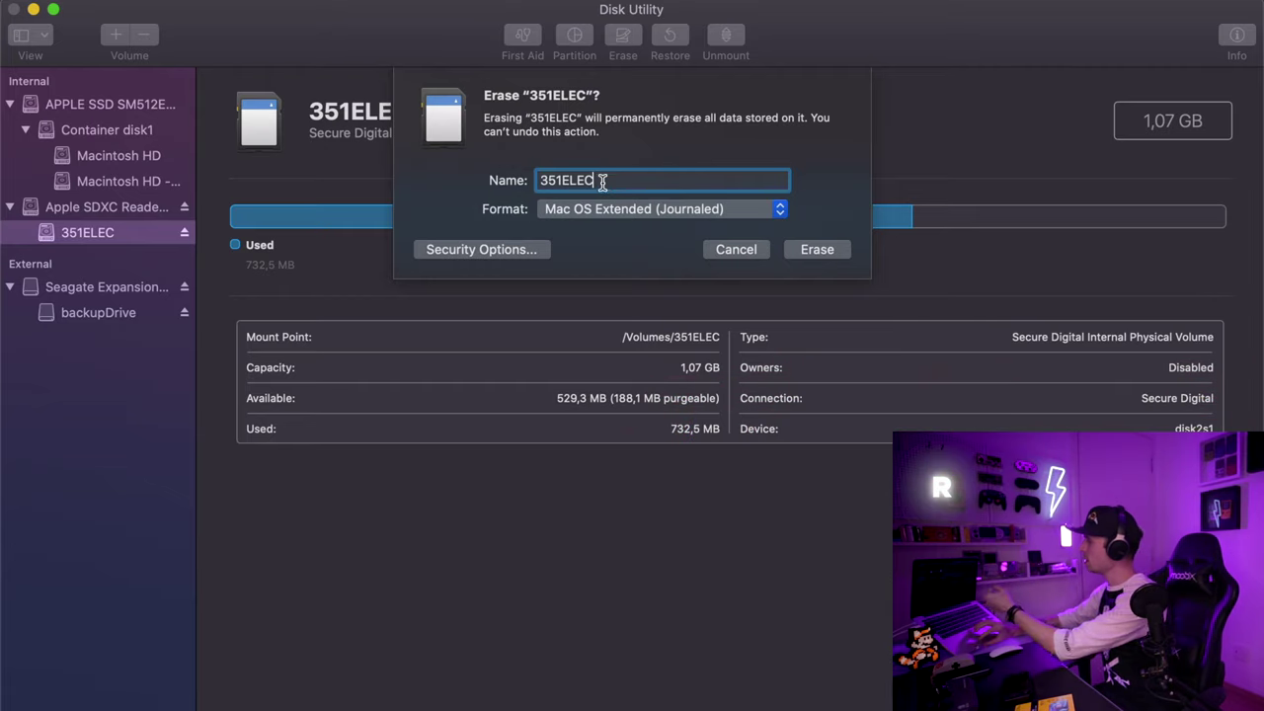
Step: Erase the 351ELEC card as ExFAT, then choose Flash another in Etcher
left_click(613, 205)
left_click(636, 256)
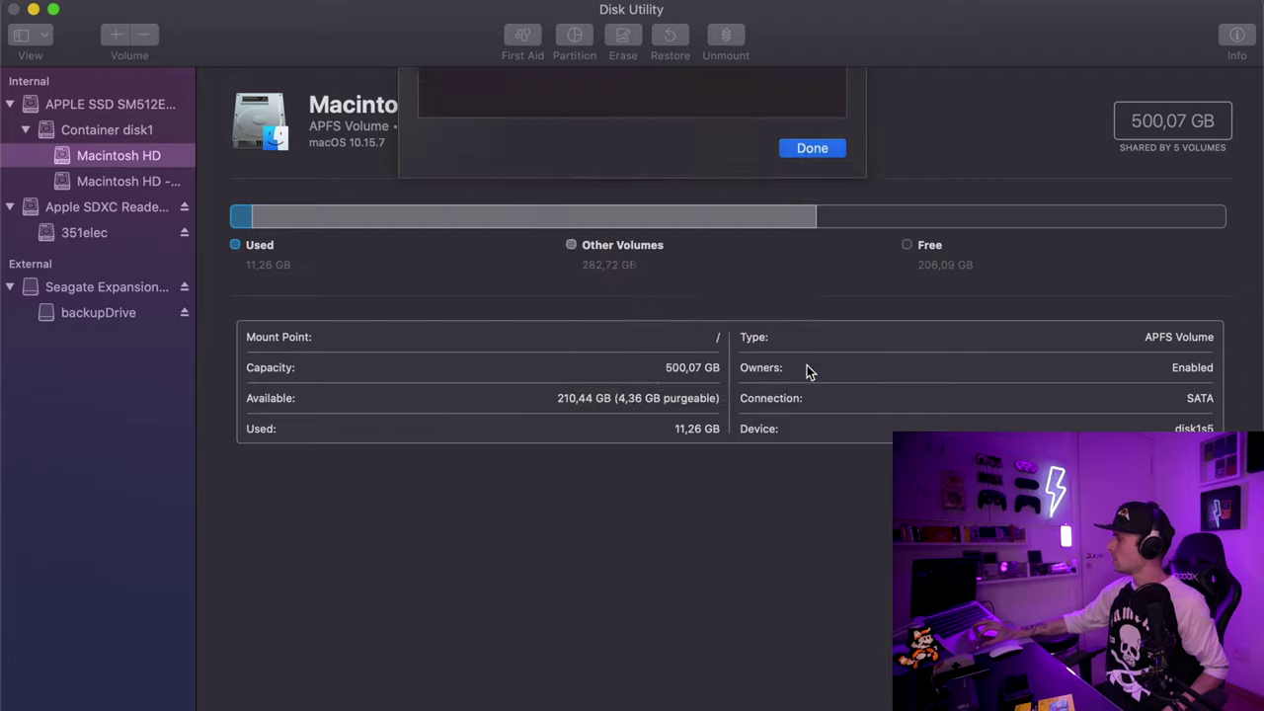
key("Return")
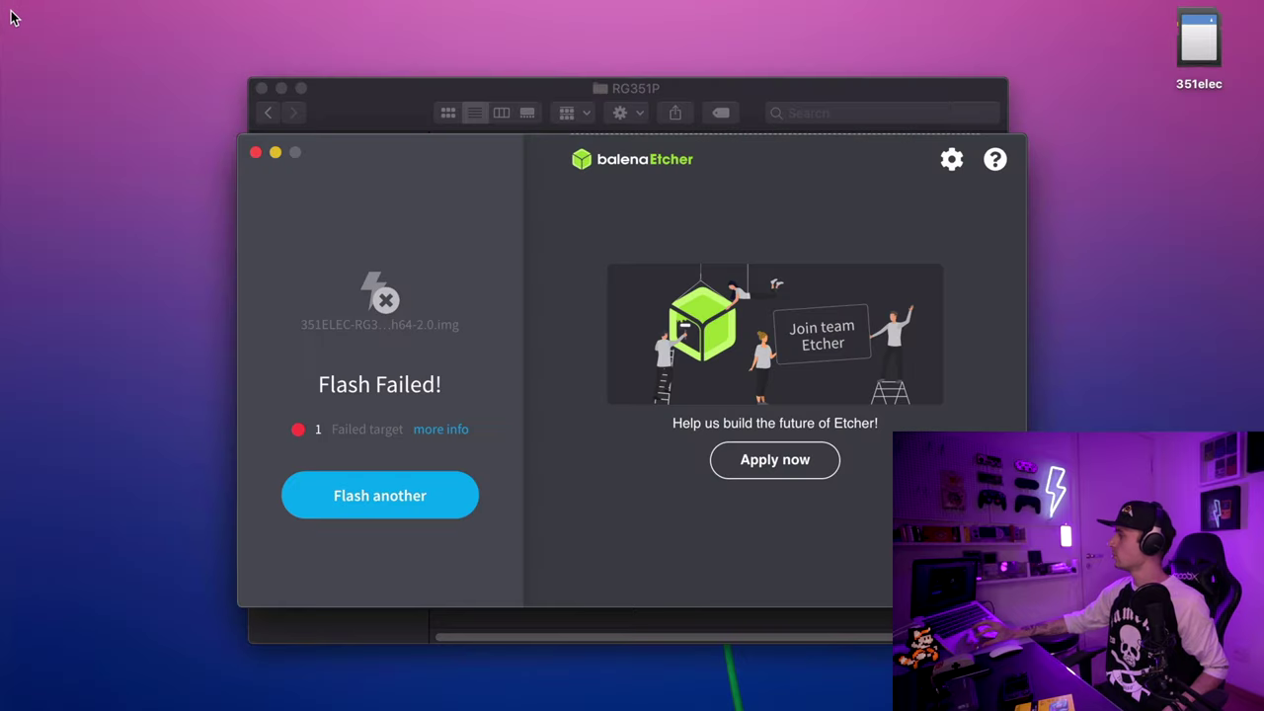
left_click(414, 497)
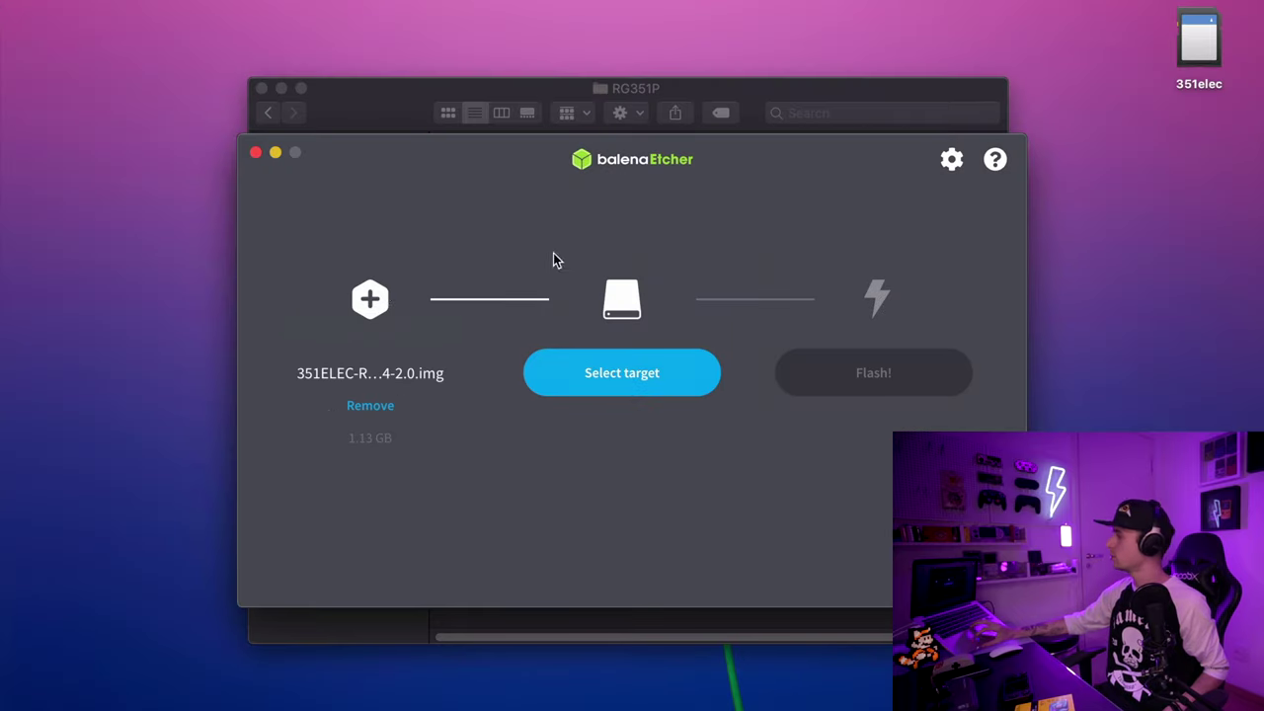
Step: Target the 62.9 GB SD card and flash the 351ELEC image until Flash Complete
left_click(656, 377)
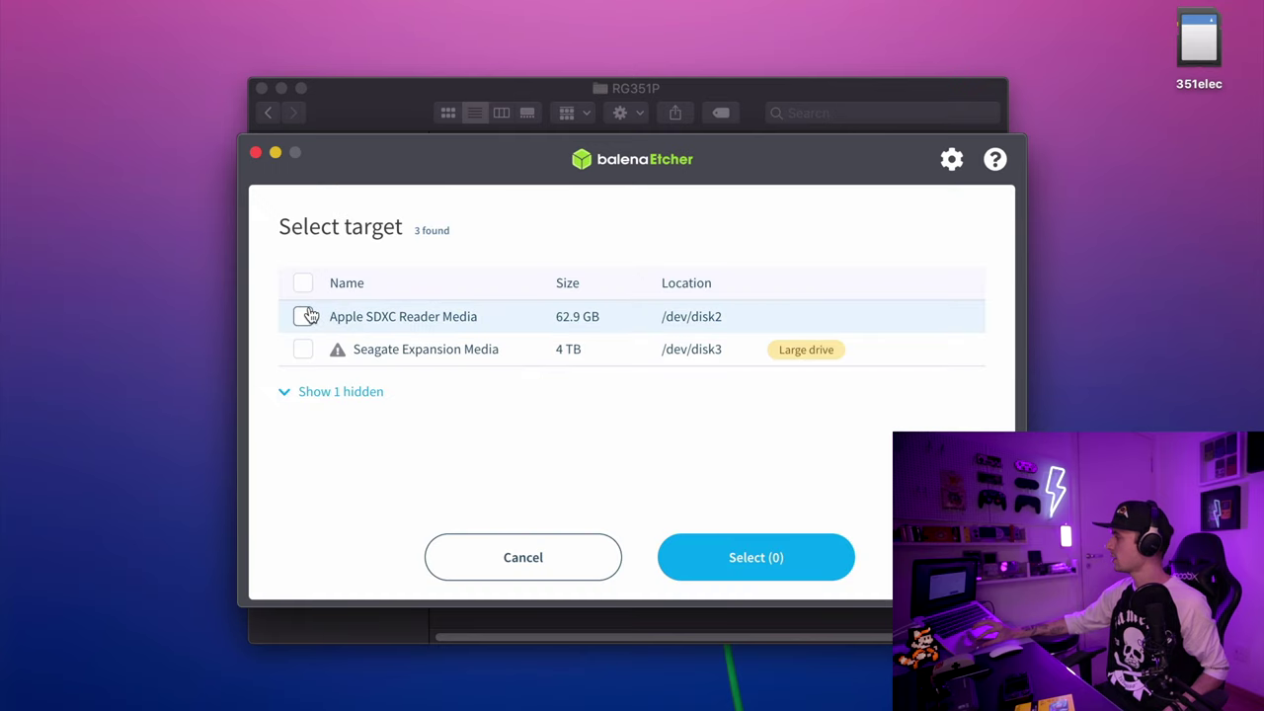
left_click(790, 543)
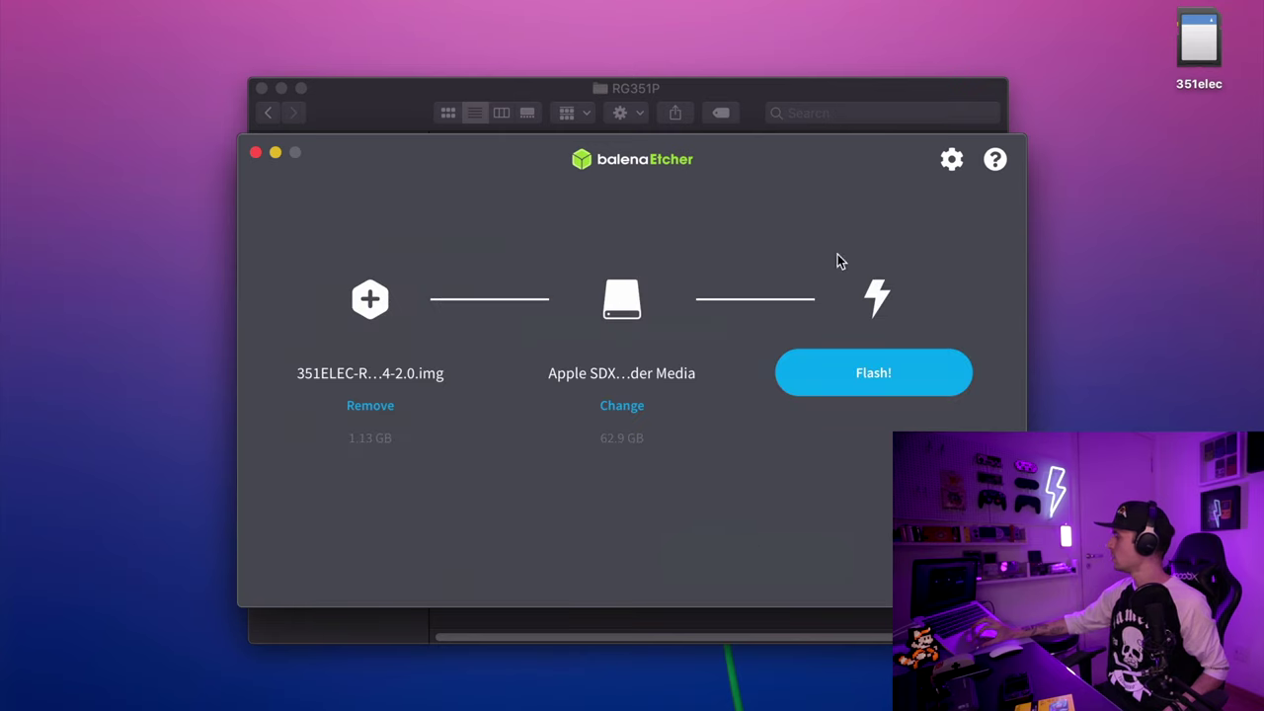
left_click(873, 383)
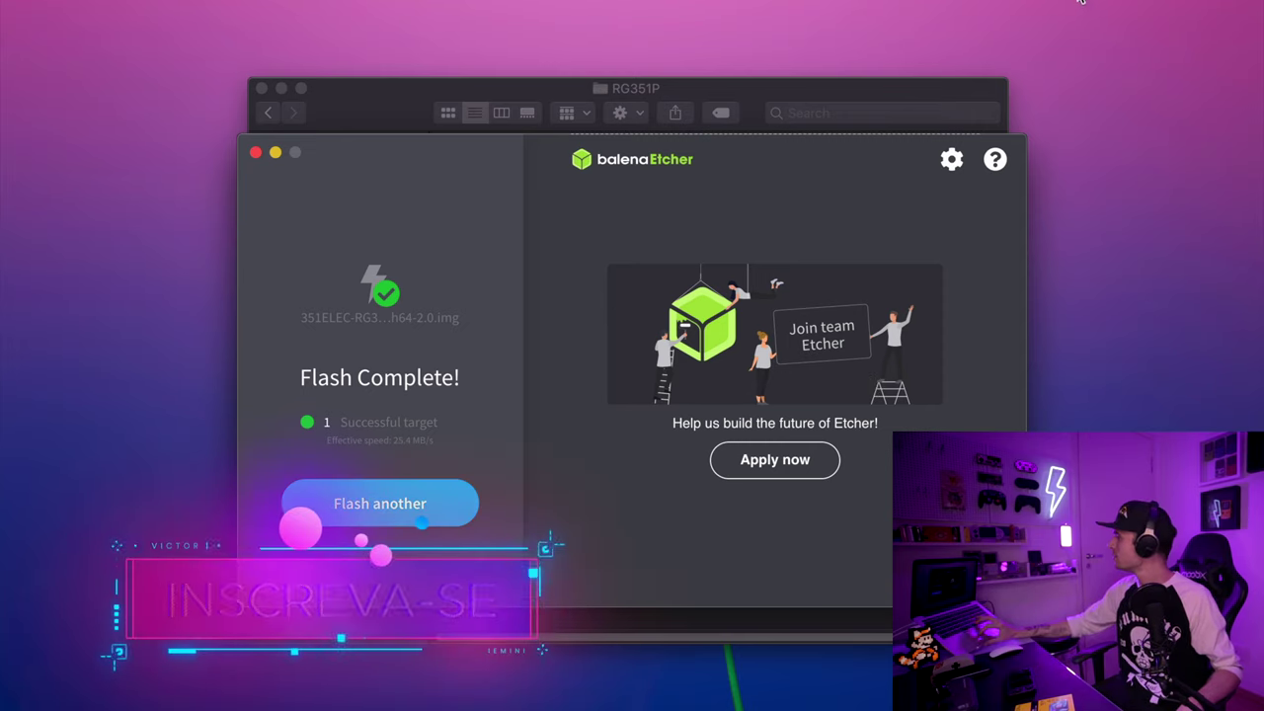
Step: Close the balenaEtcher window, returning to the RG351P folder in Finder
left_click(254, 153)
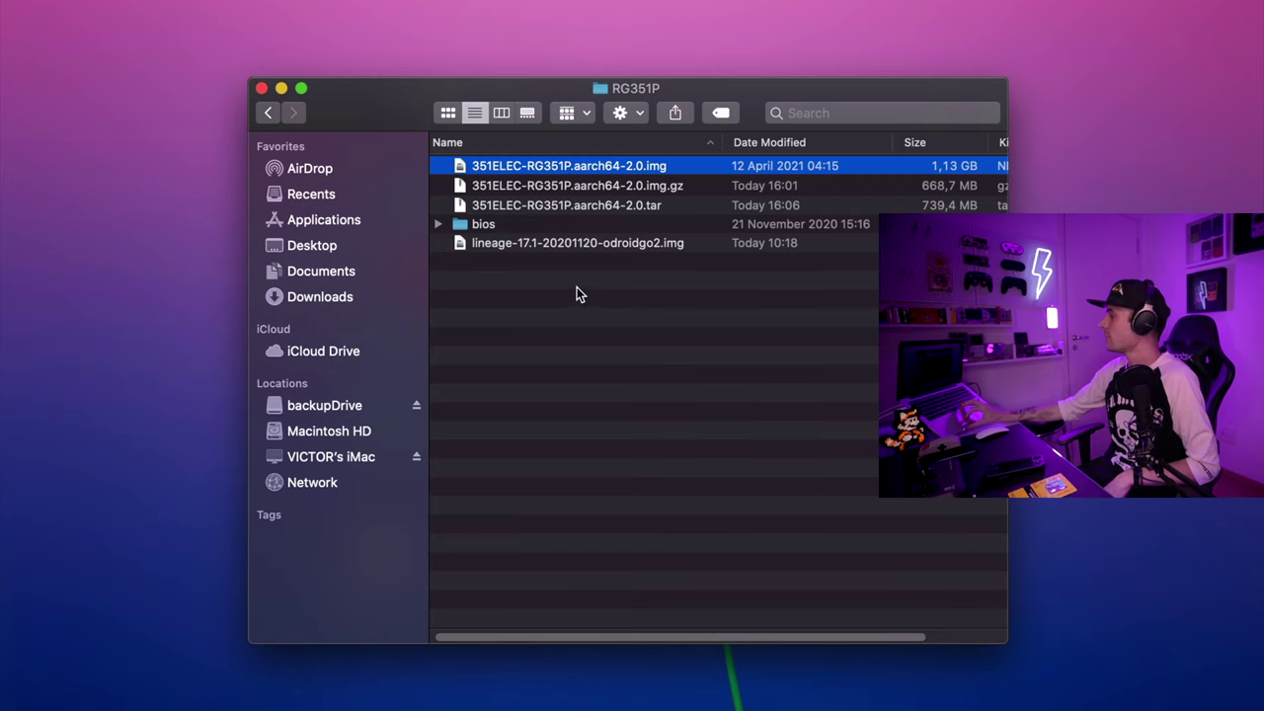
Step: Open the SD card's GAMES volume, browse its system folders, and select the bios folder
left_click(475, 226)
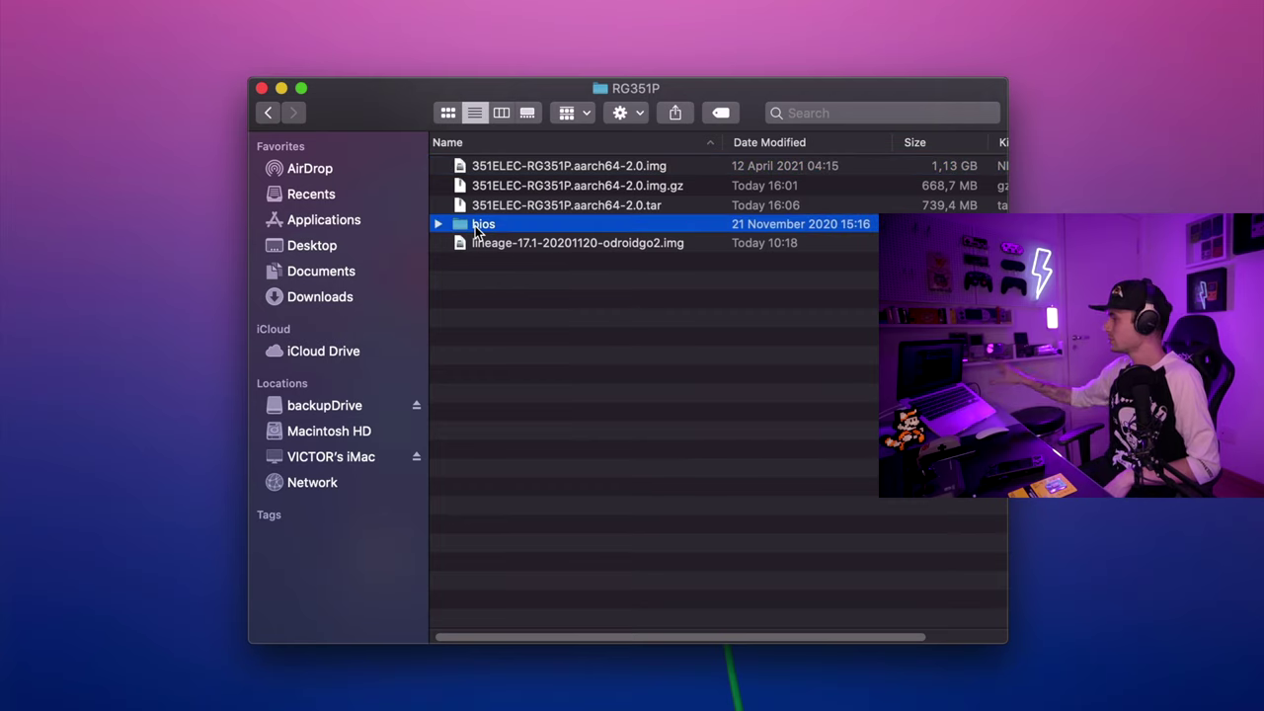
left_click(332, 459)
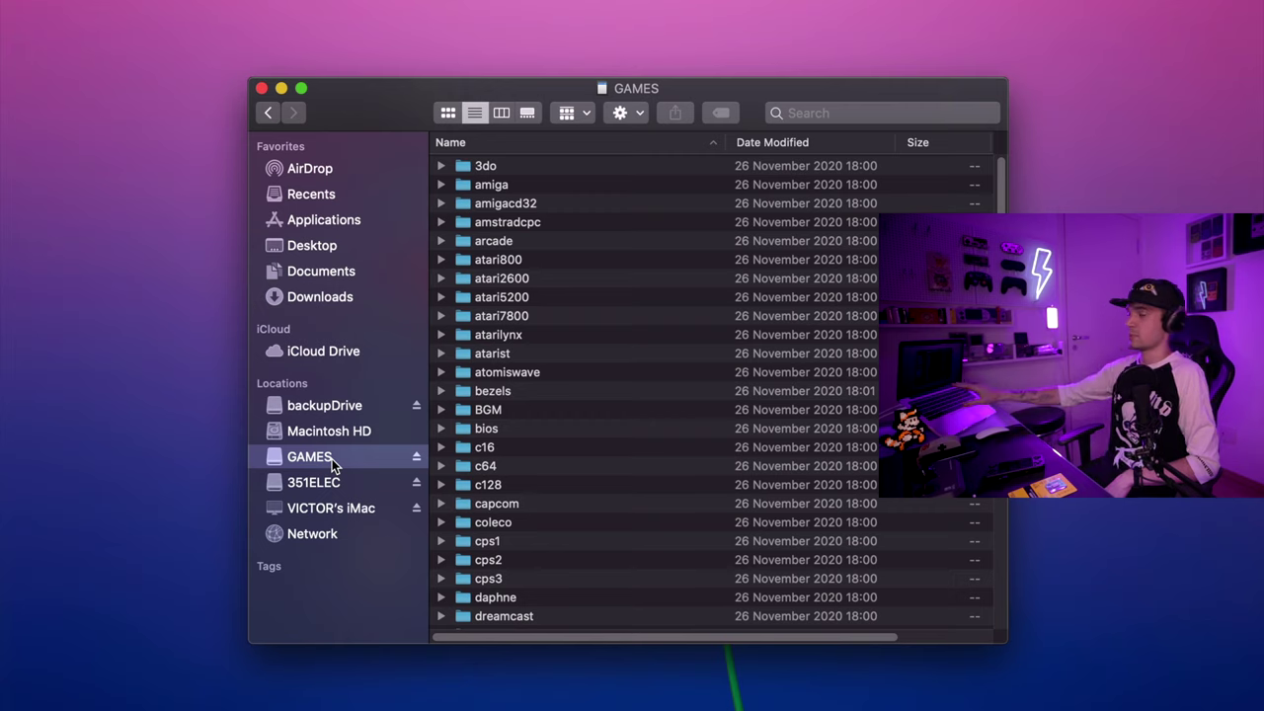
scroll(536, 410, "down", 5)
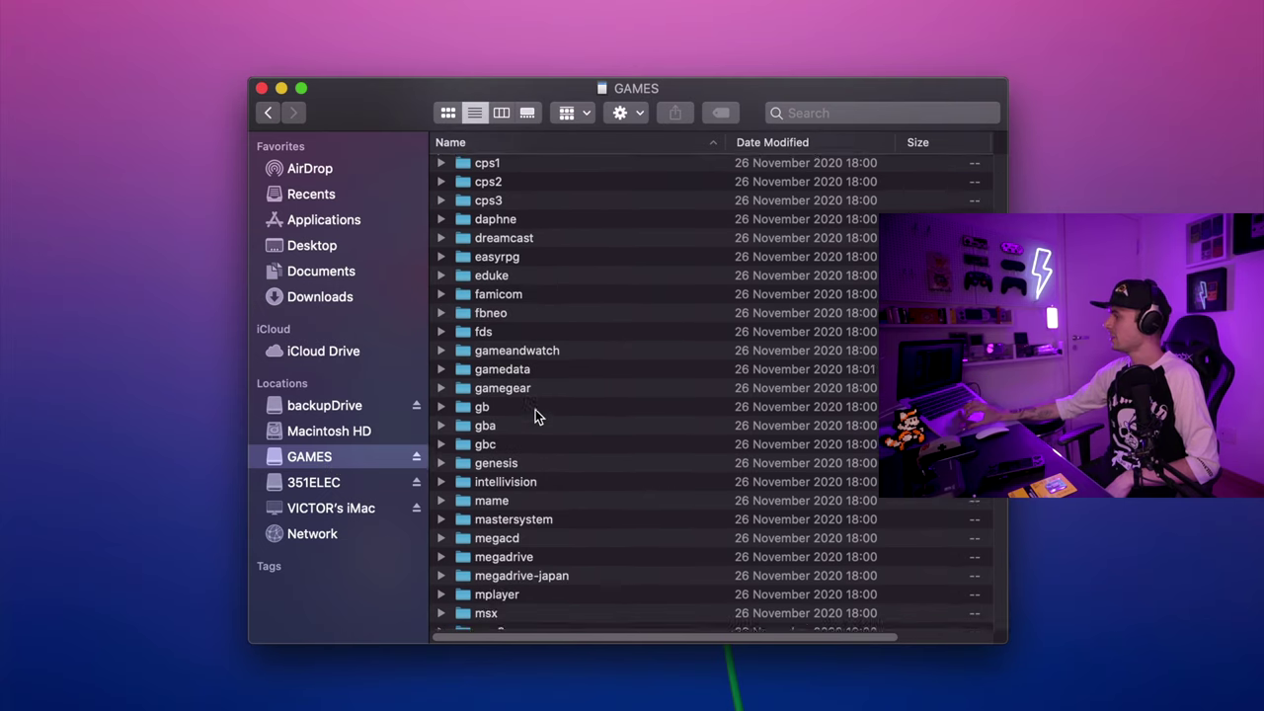
scroll(535, 416, "down", 8)
scroll(535, 415, "up", 3)
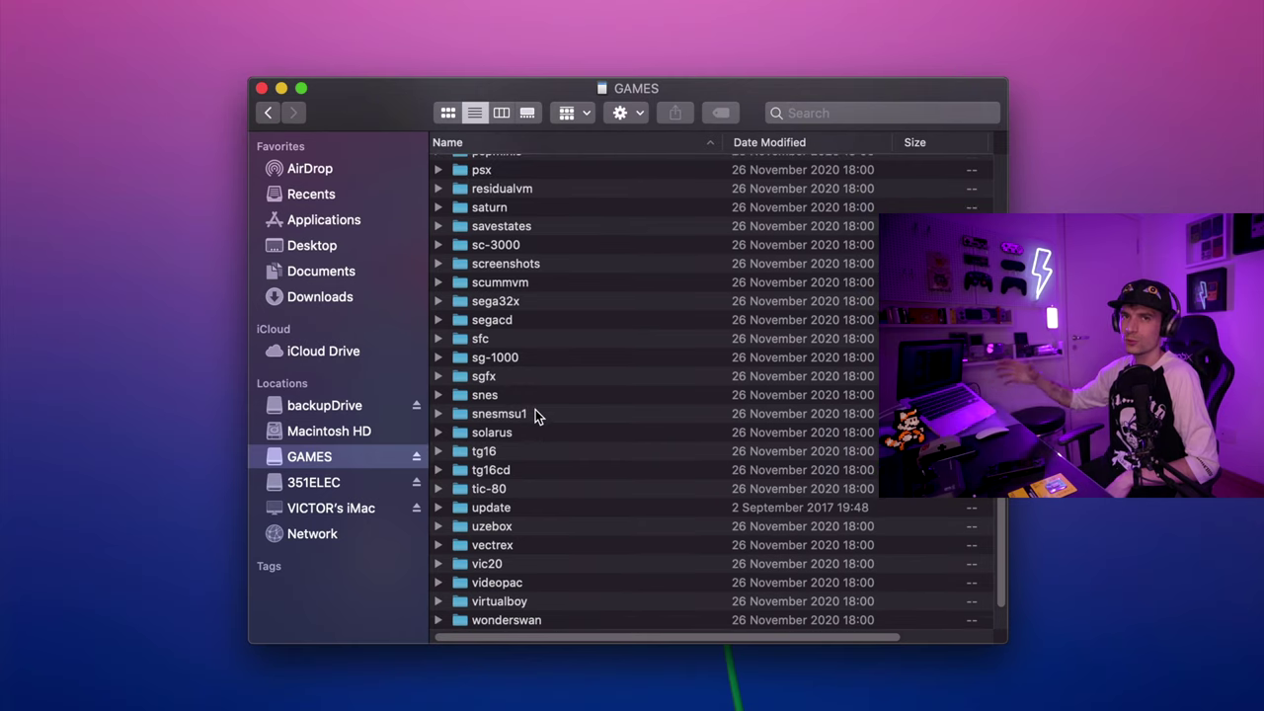
scroll(535, 412, "up", 7)
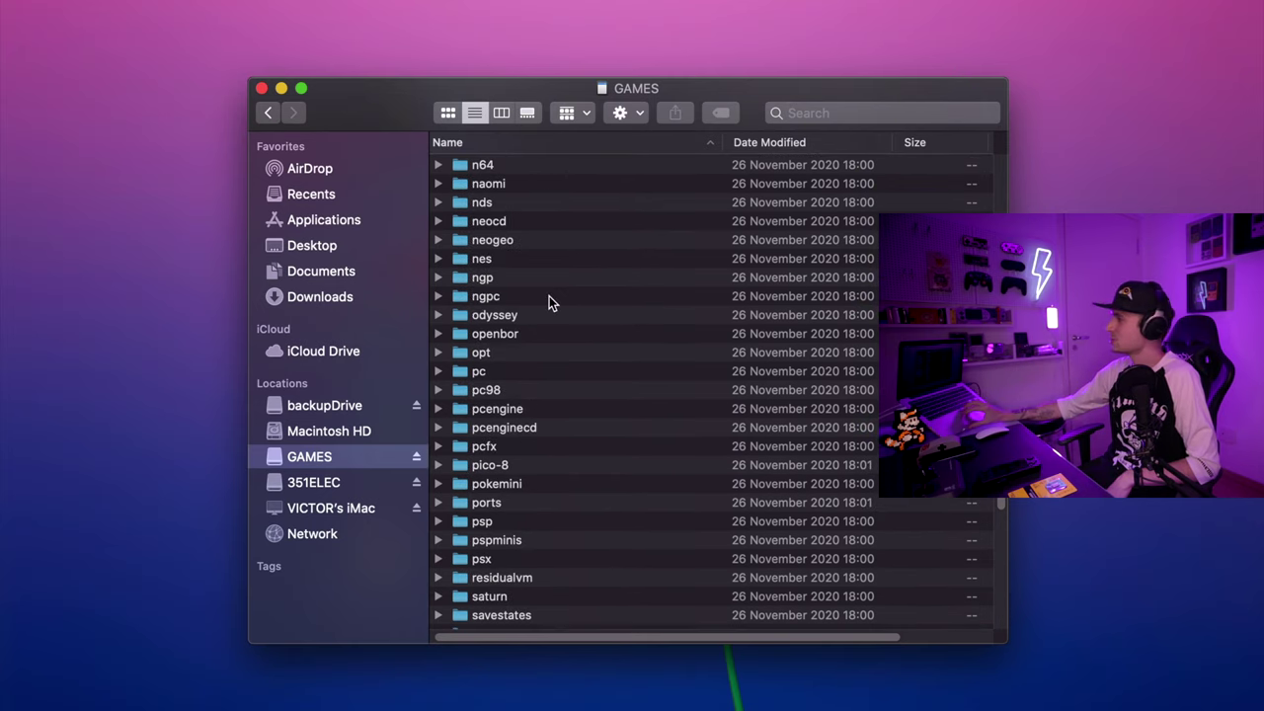
scroll(549, 297, "up", 4)
scroll(550, 303, "up", 10)
left_click(480, 262)
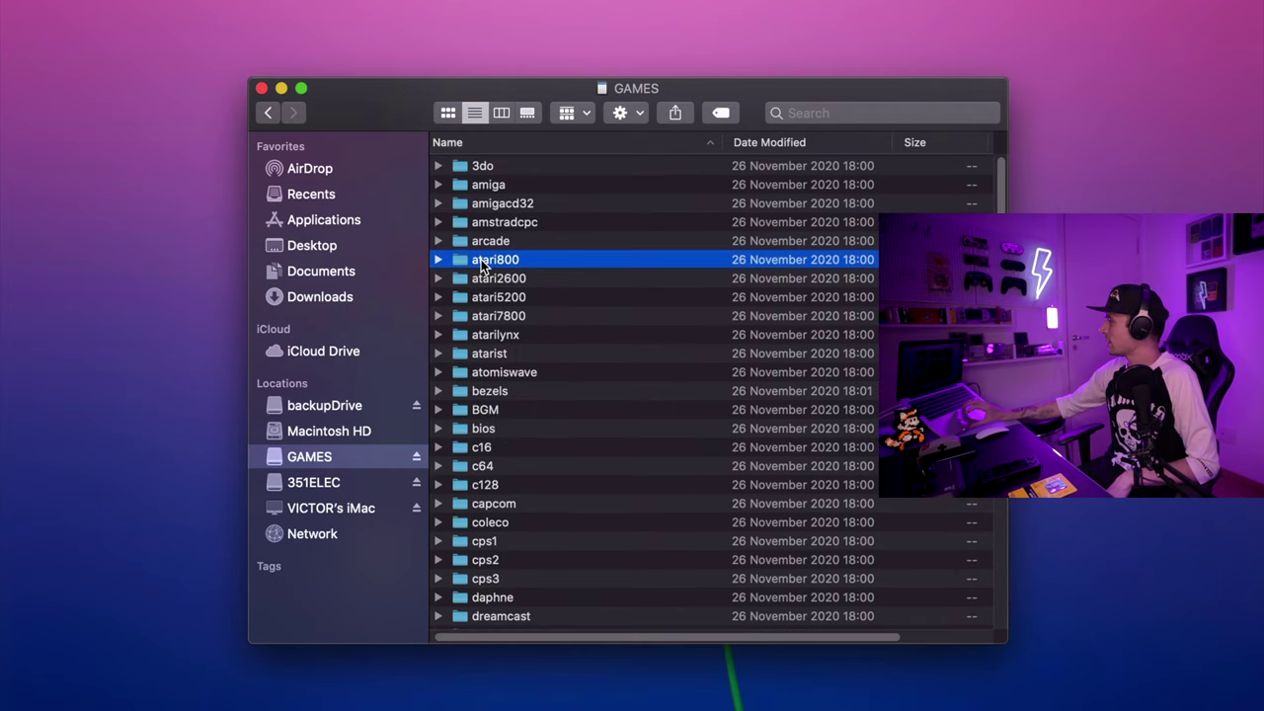
key("b")
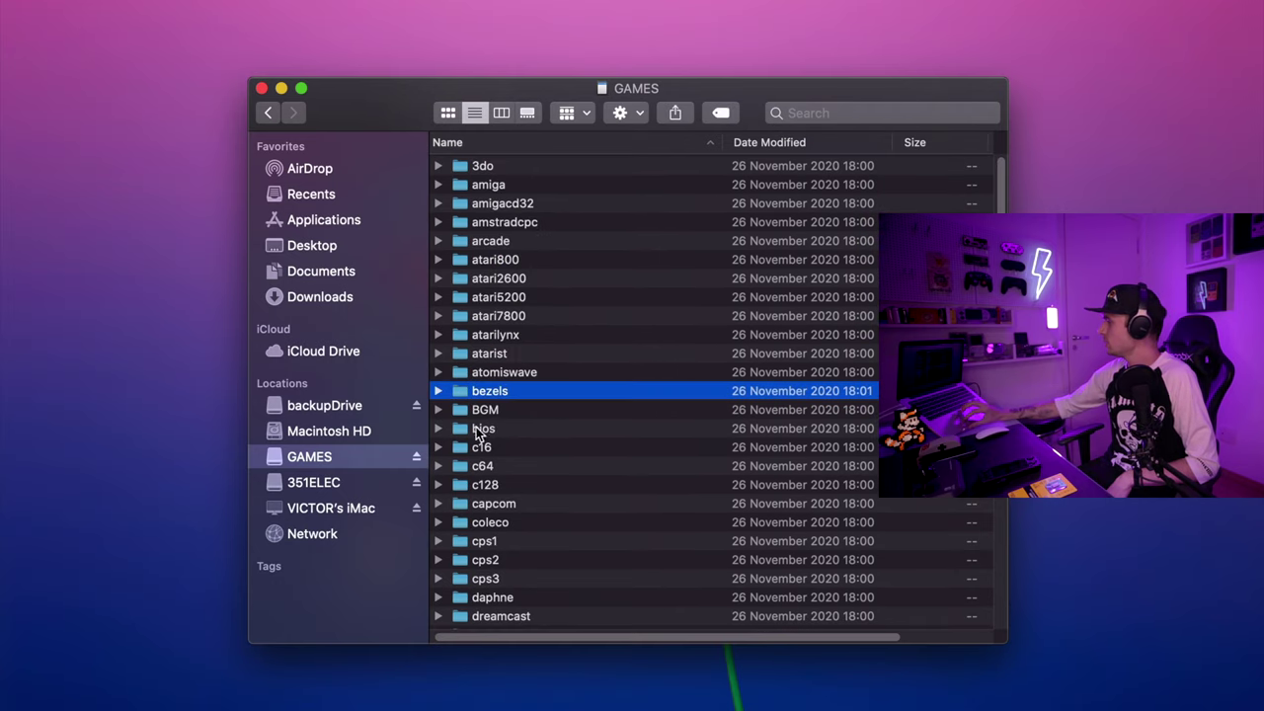
left_click(471, 434)
Step: Copy all 772 BIOS files from RG351P's bios folder into the GAMES bios folder
double_click(471, 430)
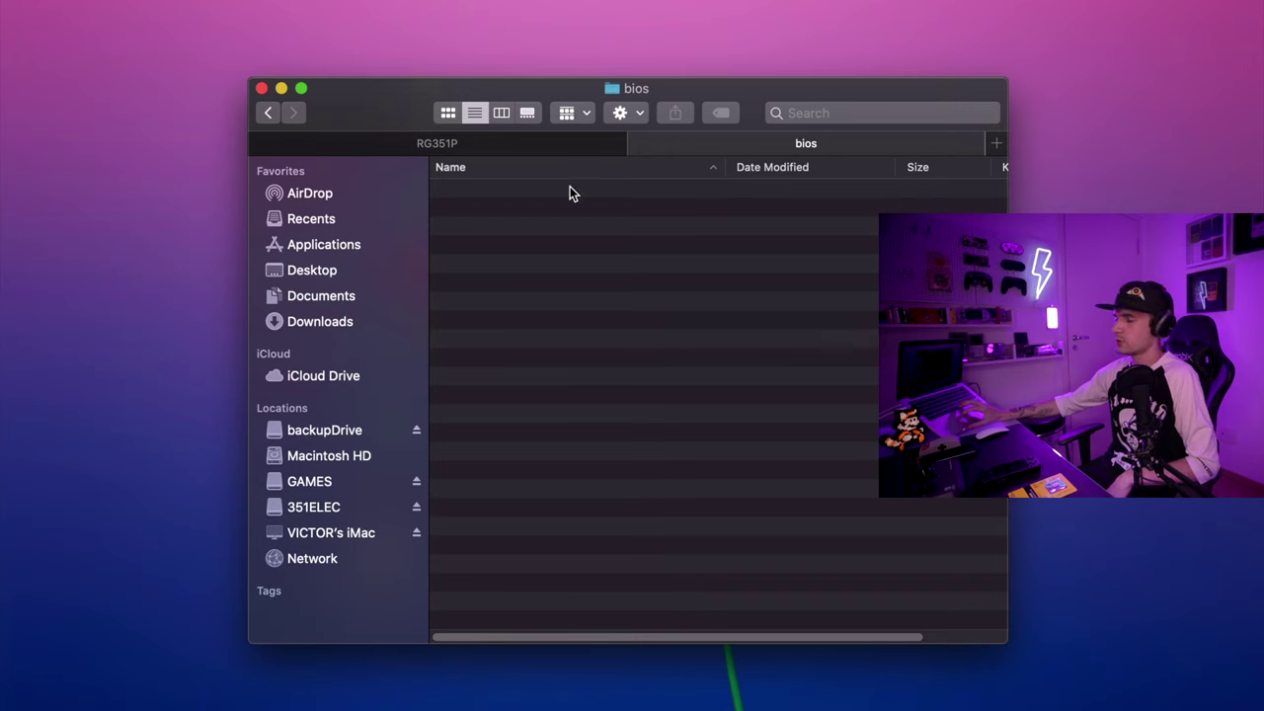
left_click(406, 143)
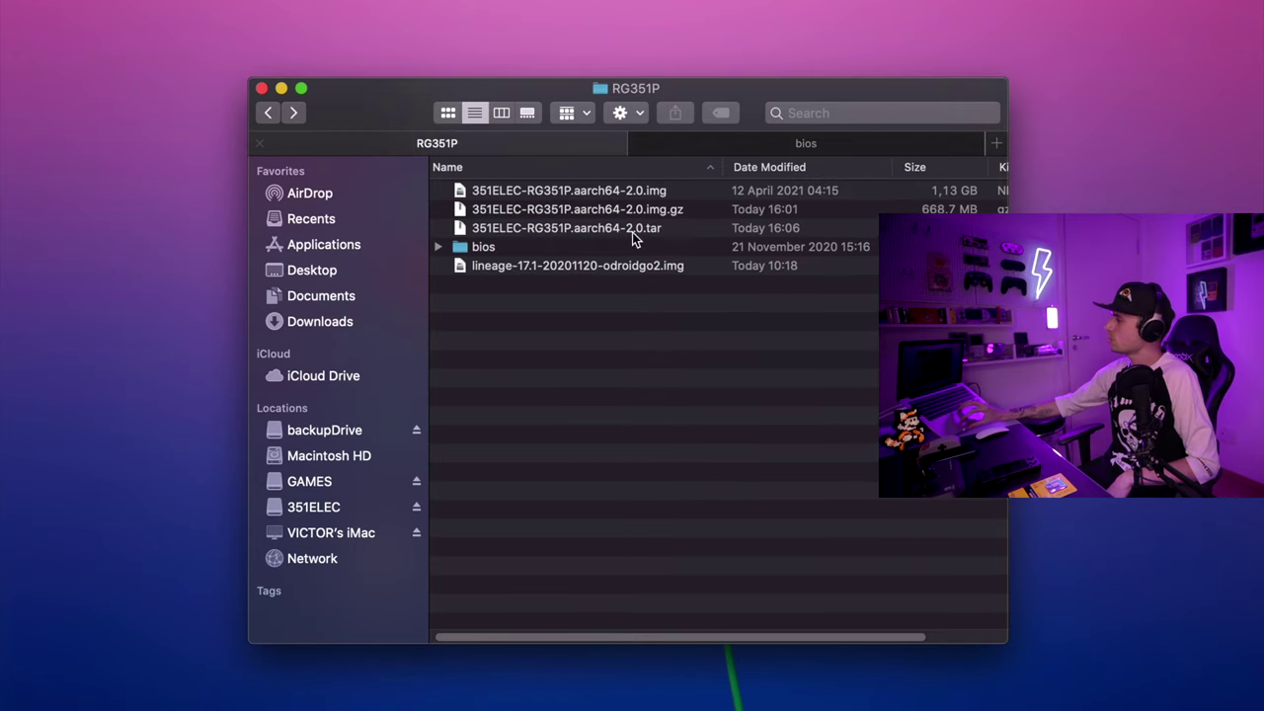
left_click(459, 249)
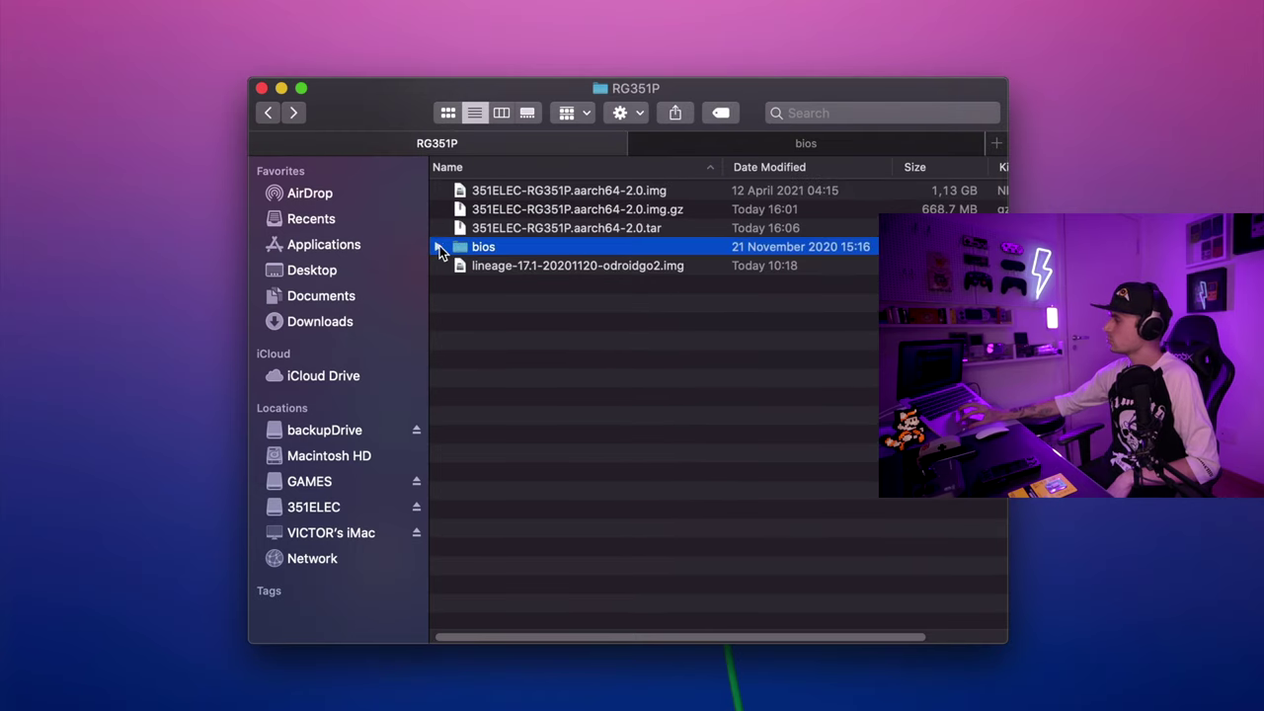
left_click(441, 248)
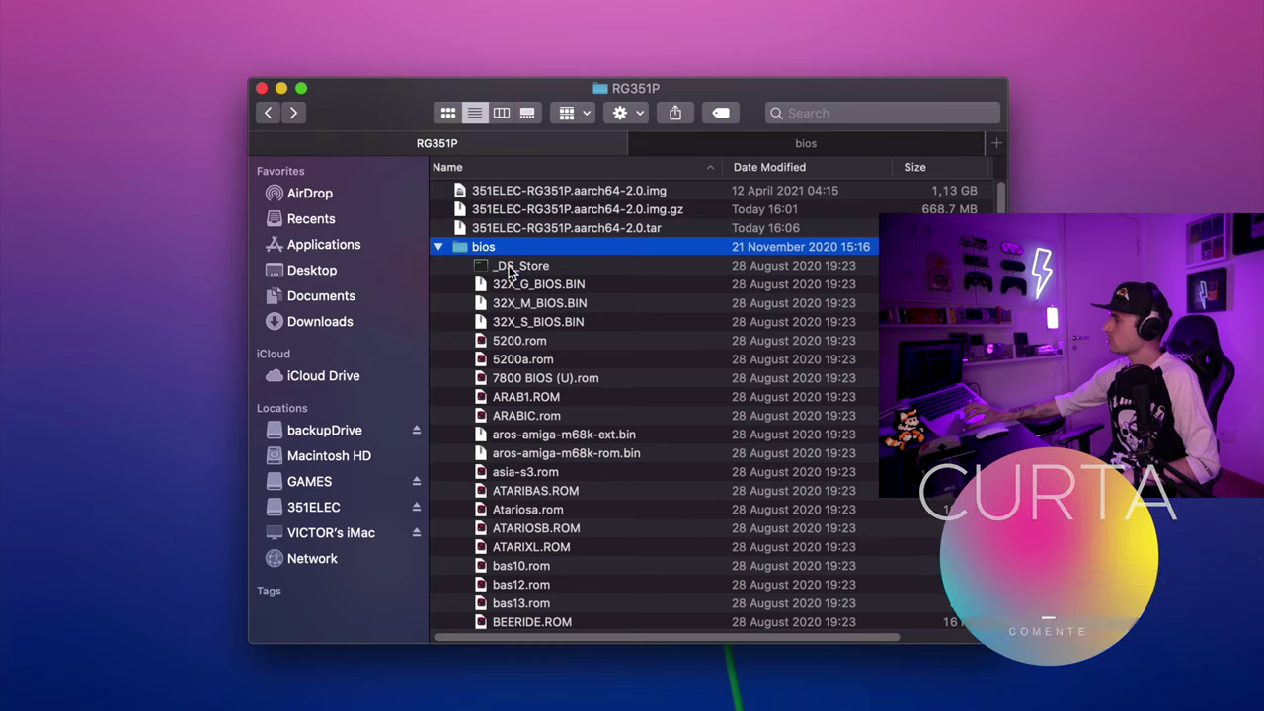
scroll(510, 273, "down", 3)
scroll(510, 274, "down", 20)
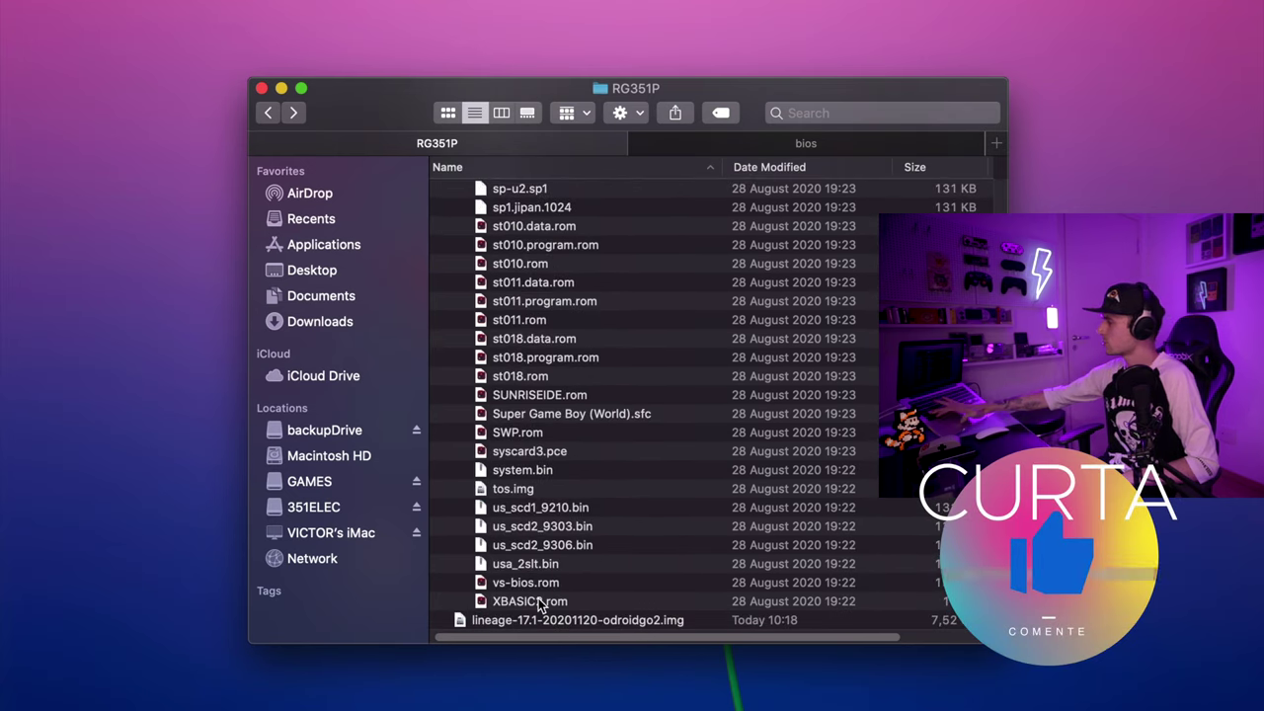
left_click(540, 603, "shift")
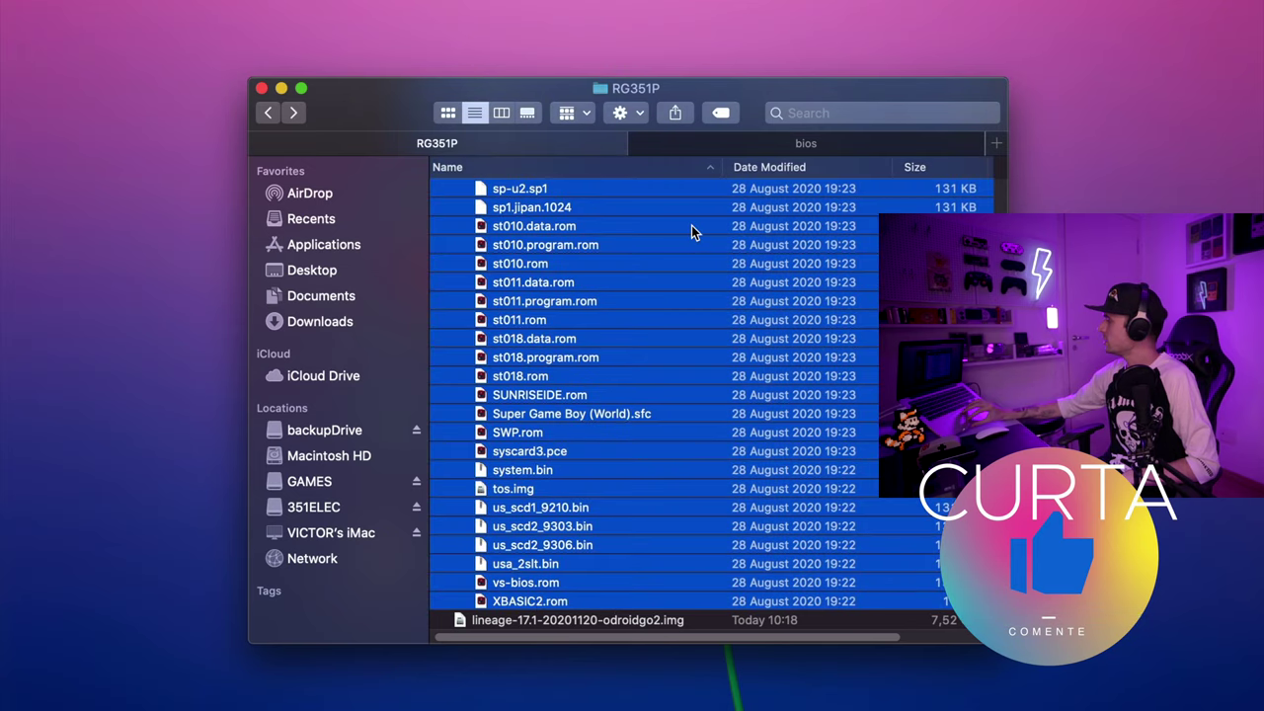
left_click_drag(812, 158, 804, 144)
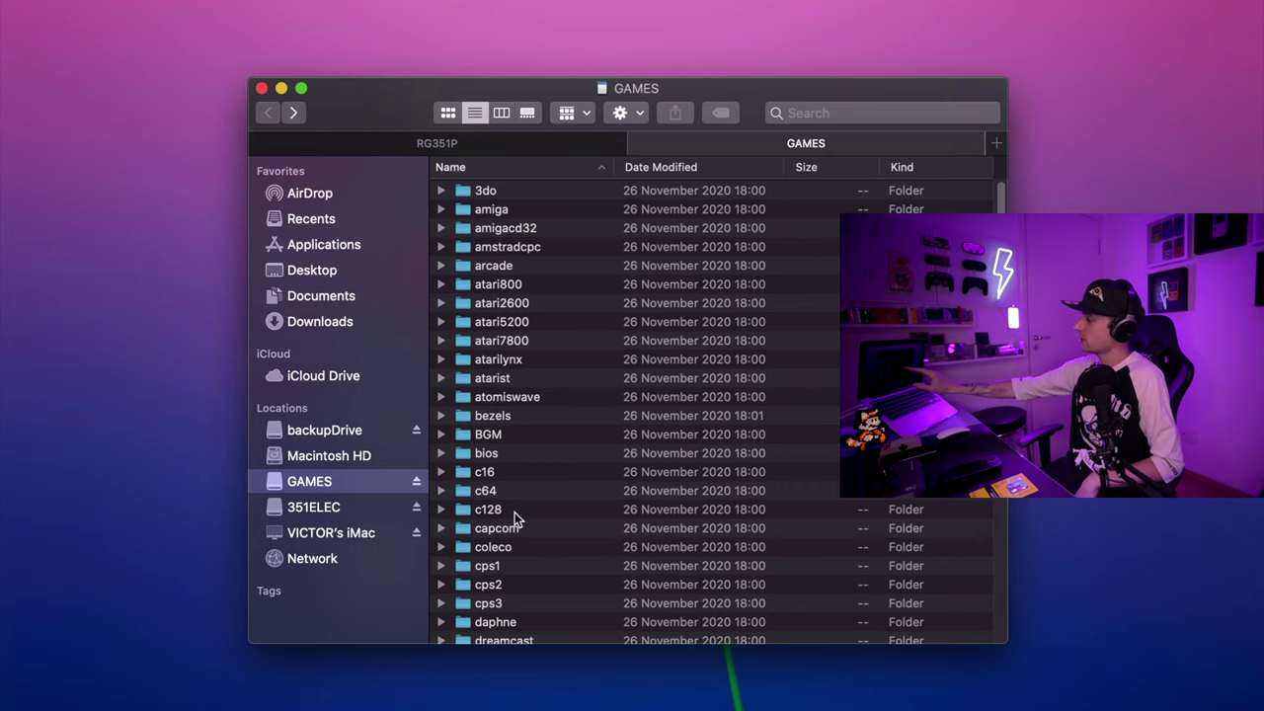
Step: Scroll down the GAMES folder list and open the psx folder
scroll(520, 417, "down", 15)
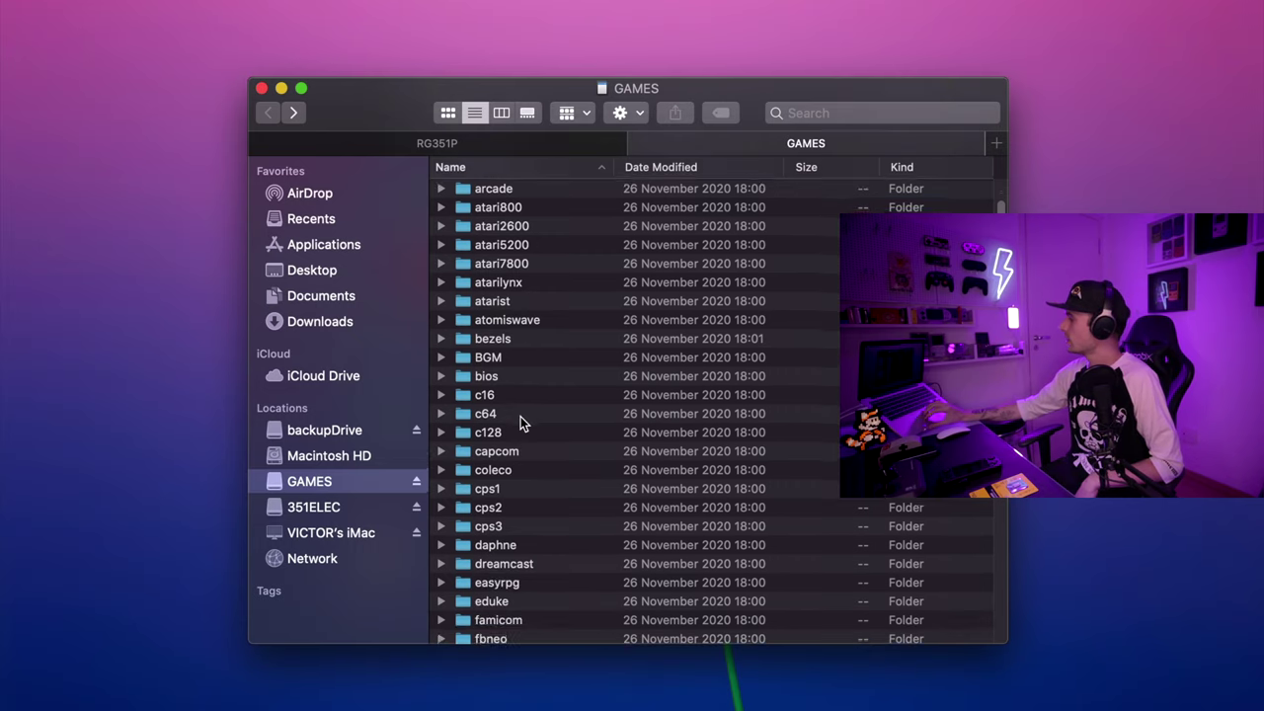
left_click(486, 496)
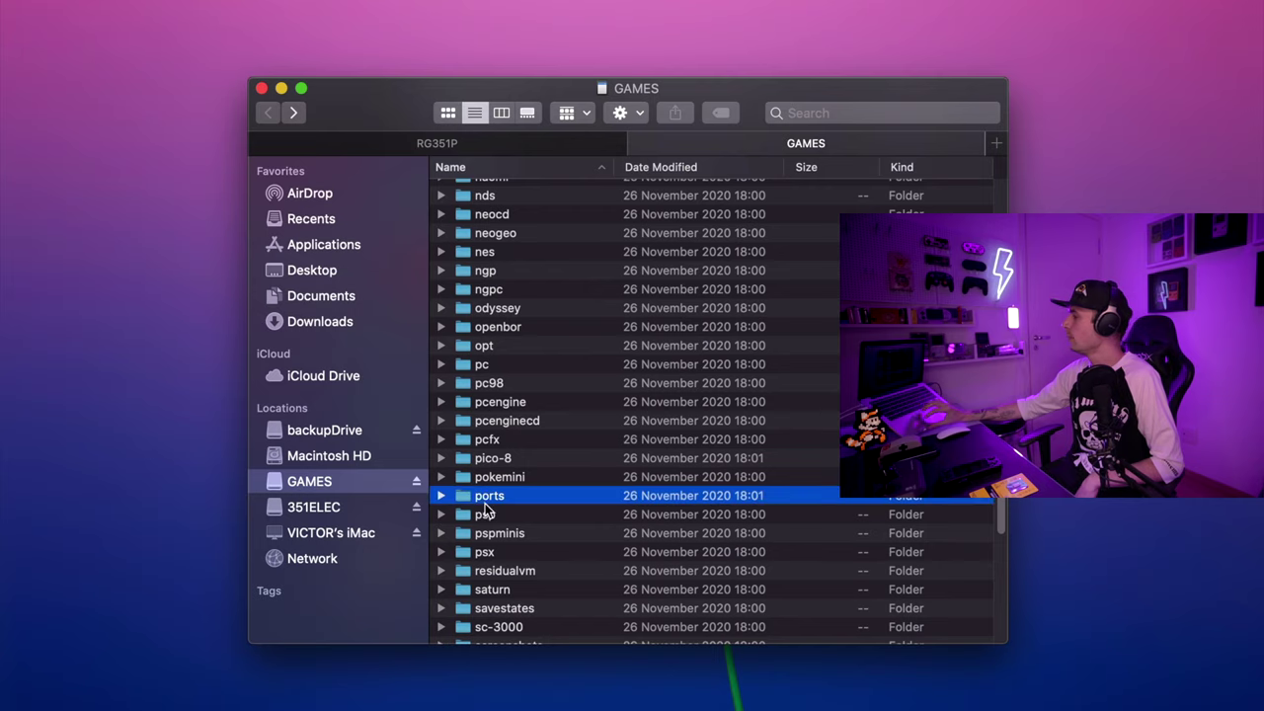
double_click(484, 552)
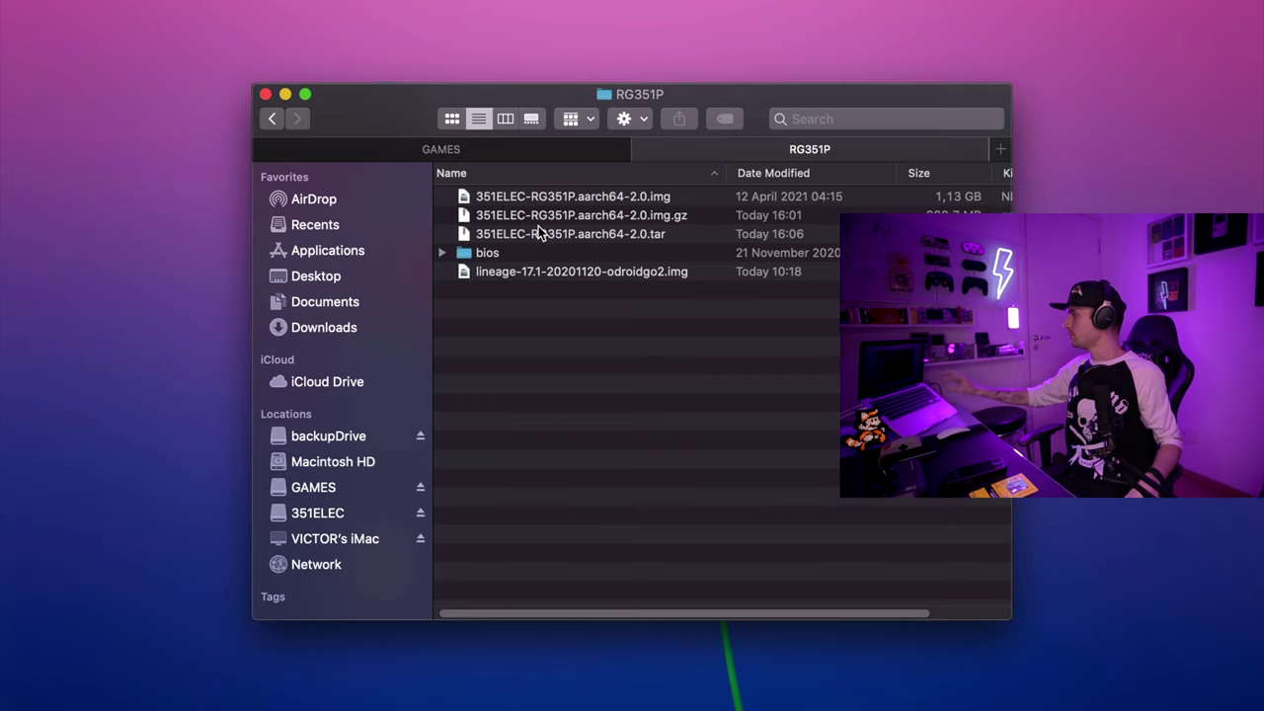
Step: Copy 351ELEC-RG351P.aarch64-2.0.tar from RG351P into the GAMES update folder
left_click(651, 236)
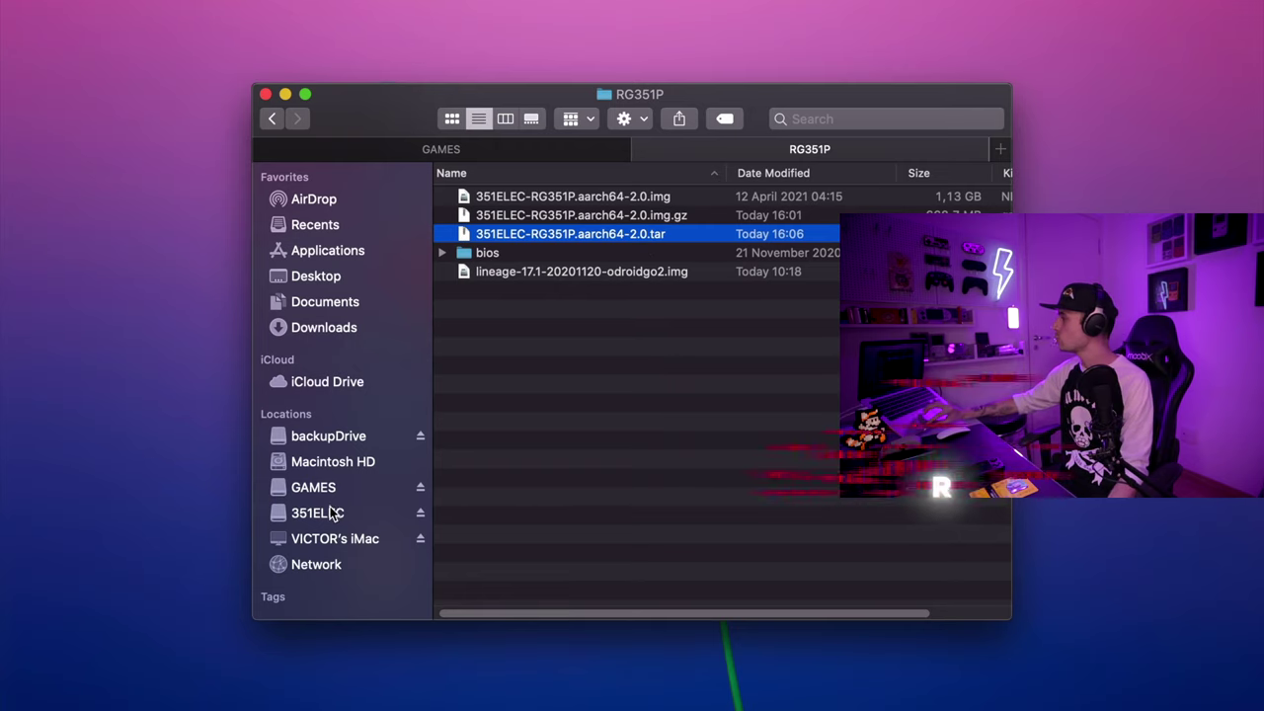
left_click(493, 152)
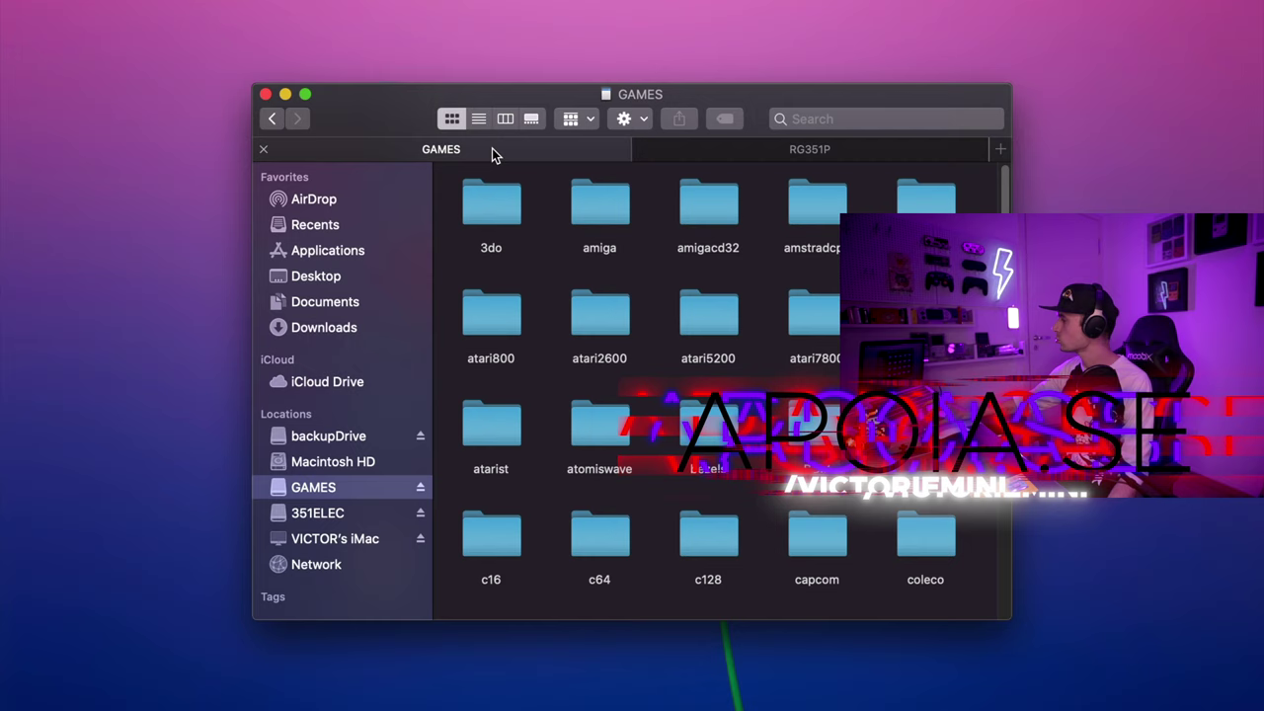
left_click(622, 425)
key("u")
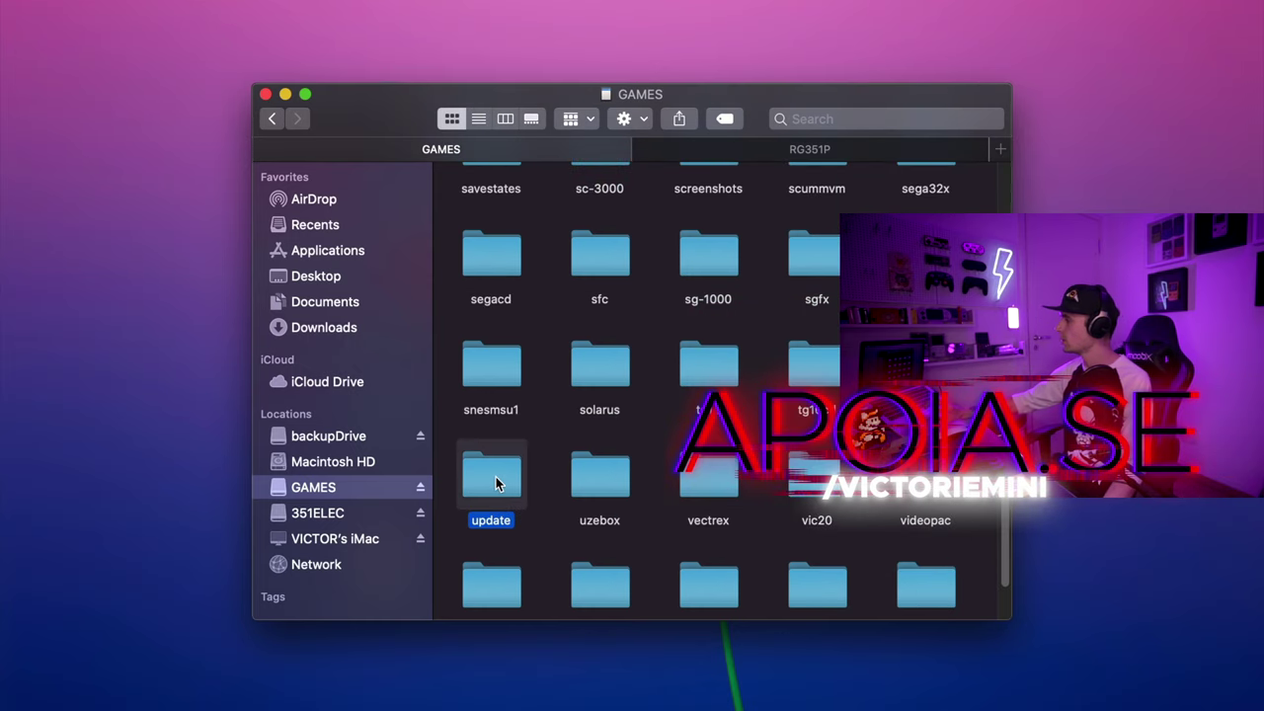
double_click(495, 479)
left_click_drag(804, 154, 593, 150)
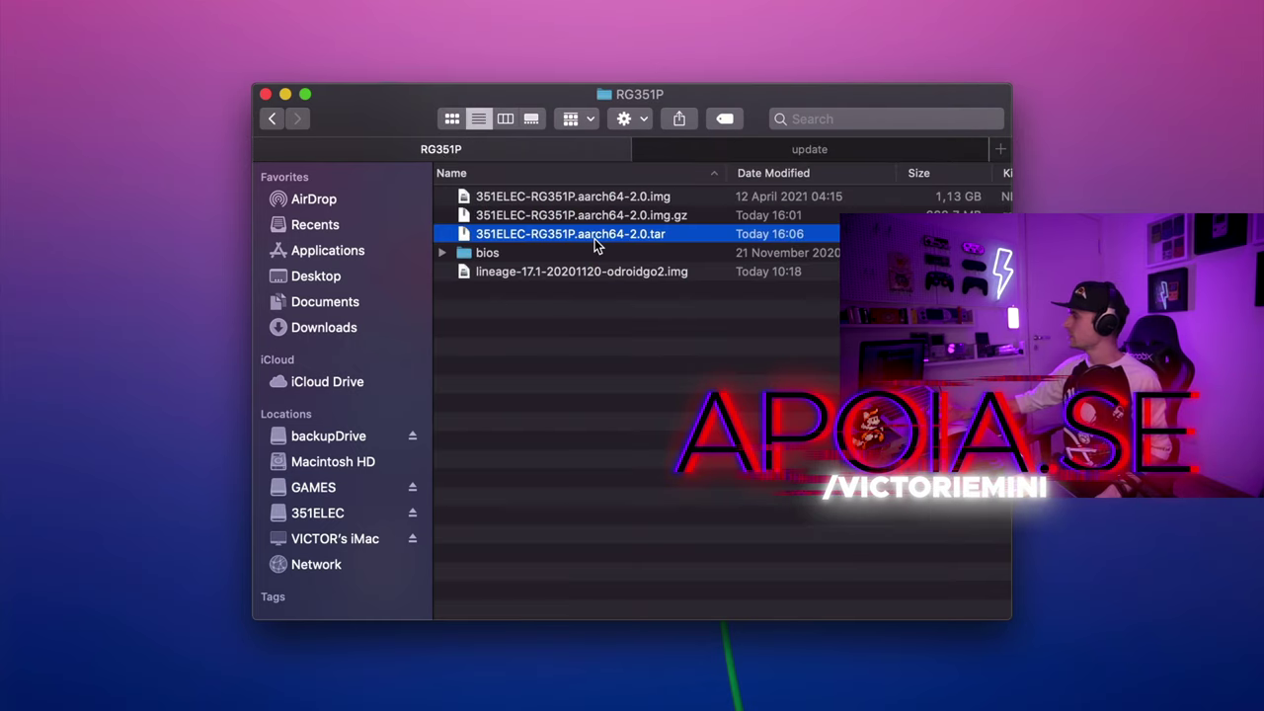
left_click_drag(594, 237, 747, 153)
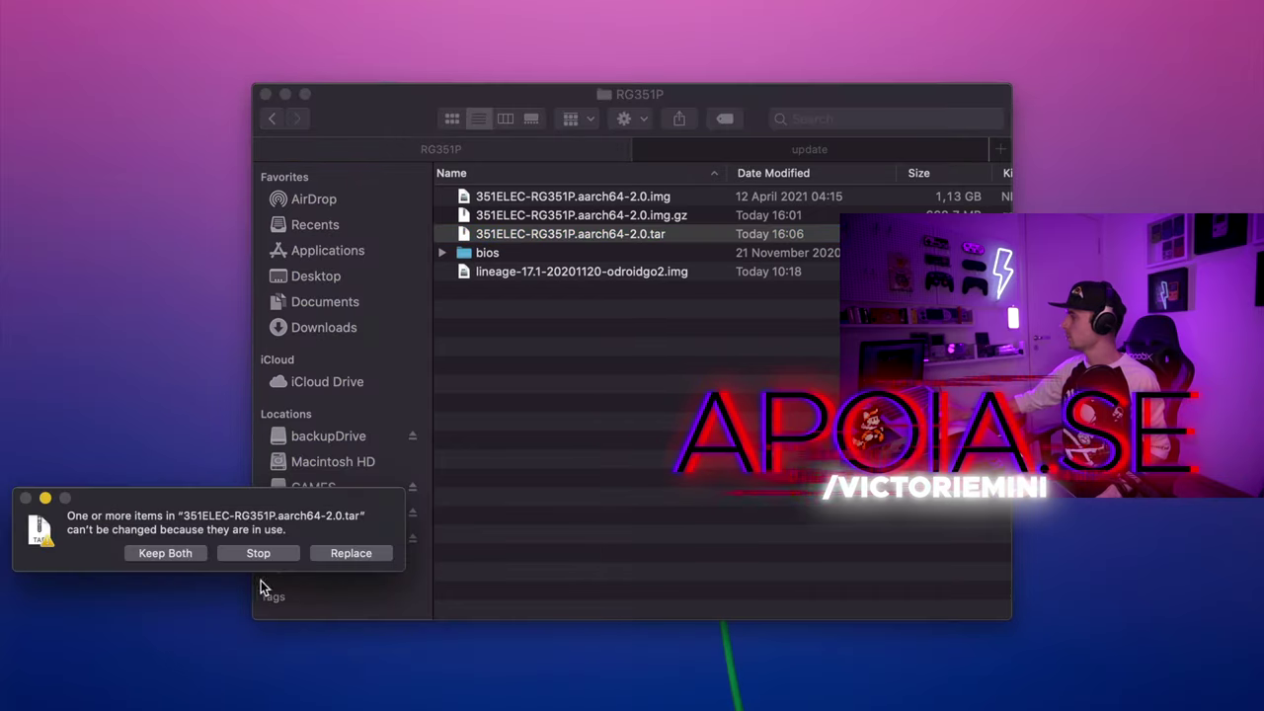
Step: Replace the existing .tar in update, then eject both GAMES and 351ELEC with Eject All
left_click(367, 551)
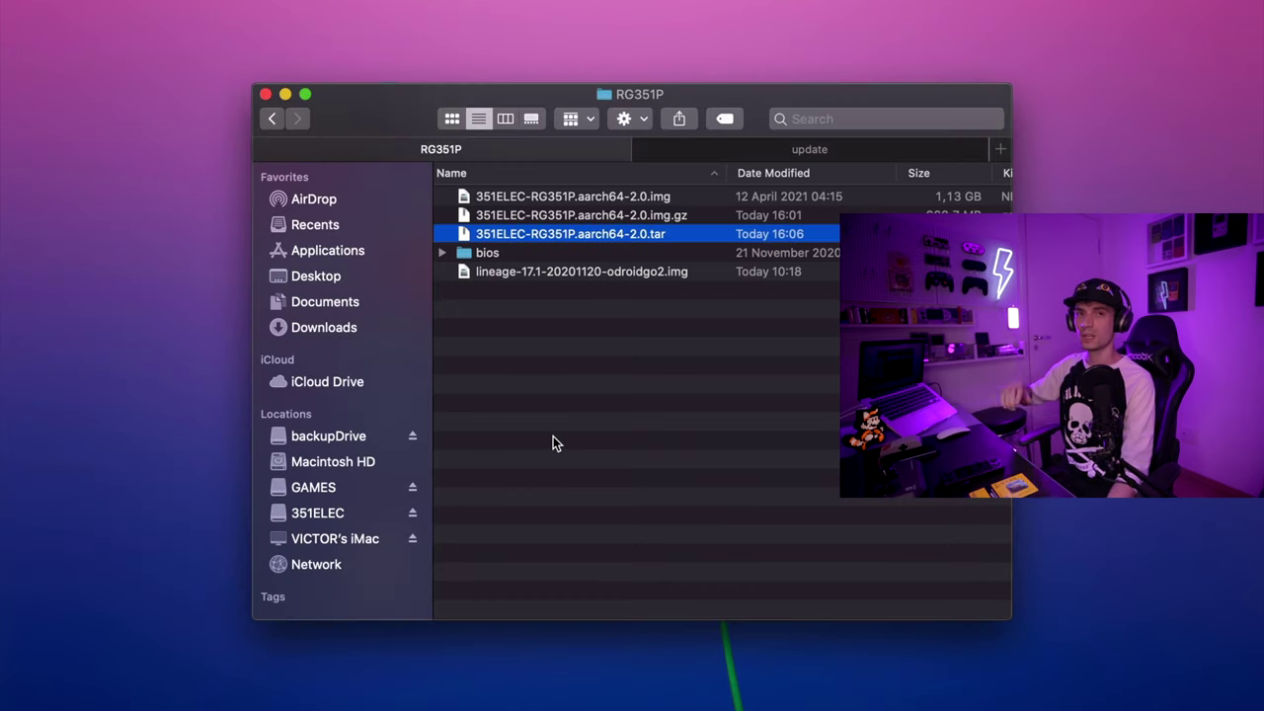
left_click(414, 487)
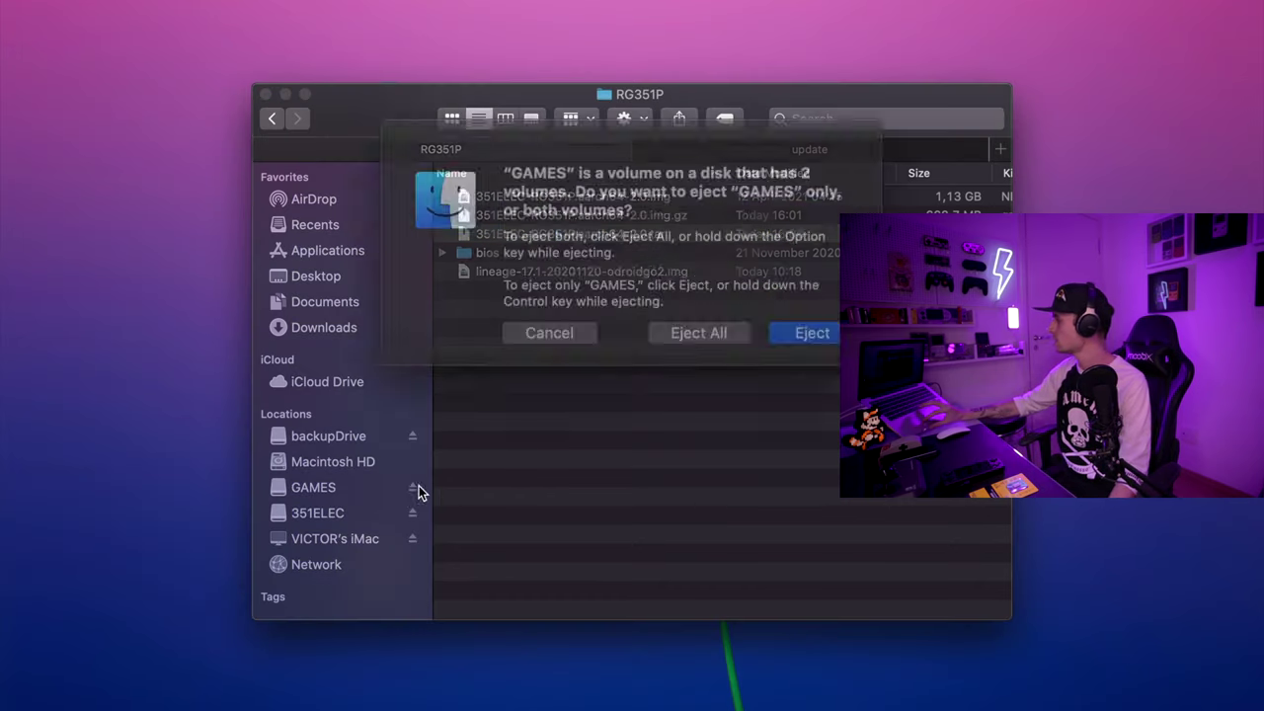
left_click(672, 329)
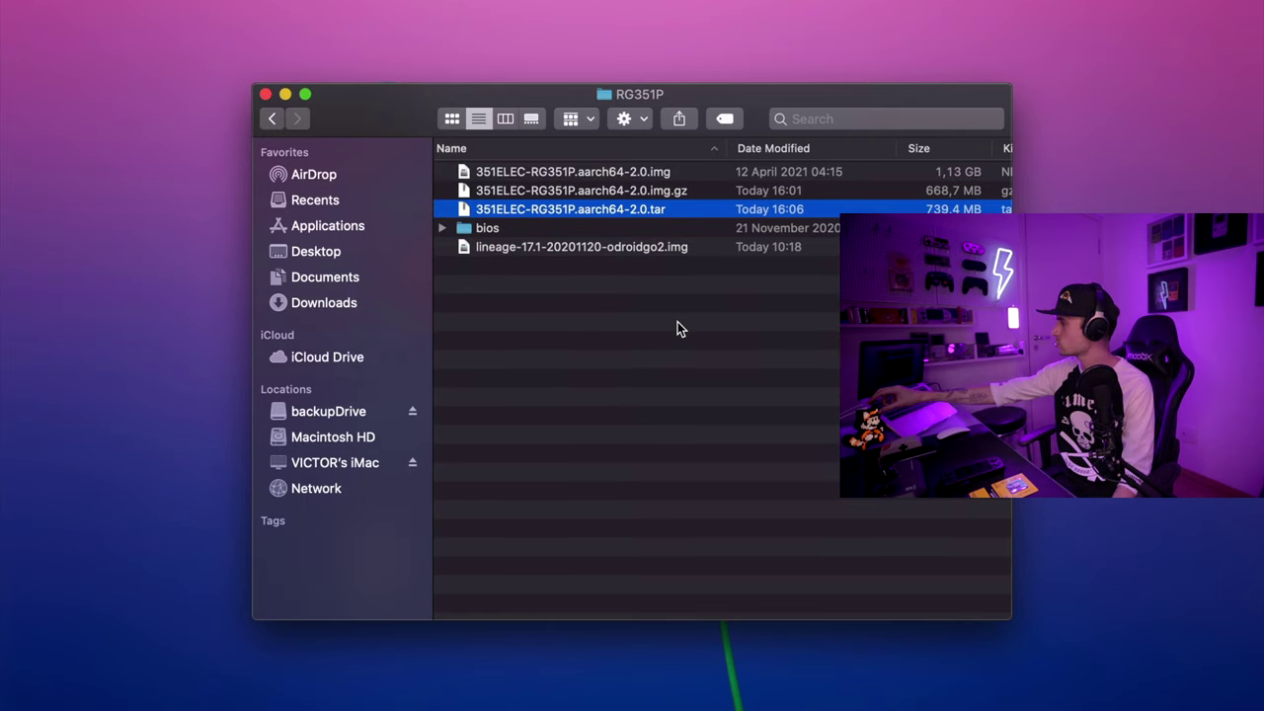